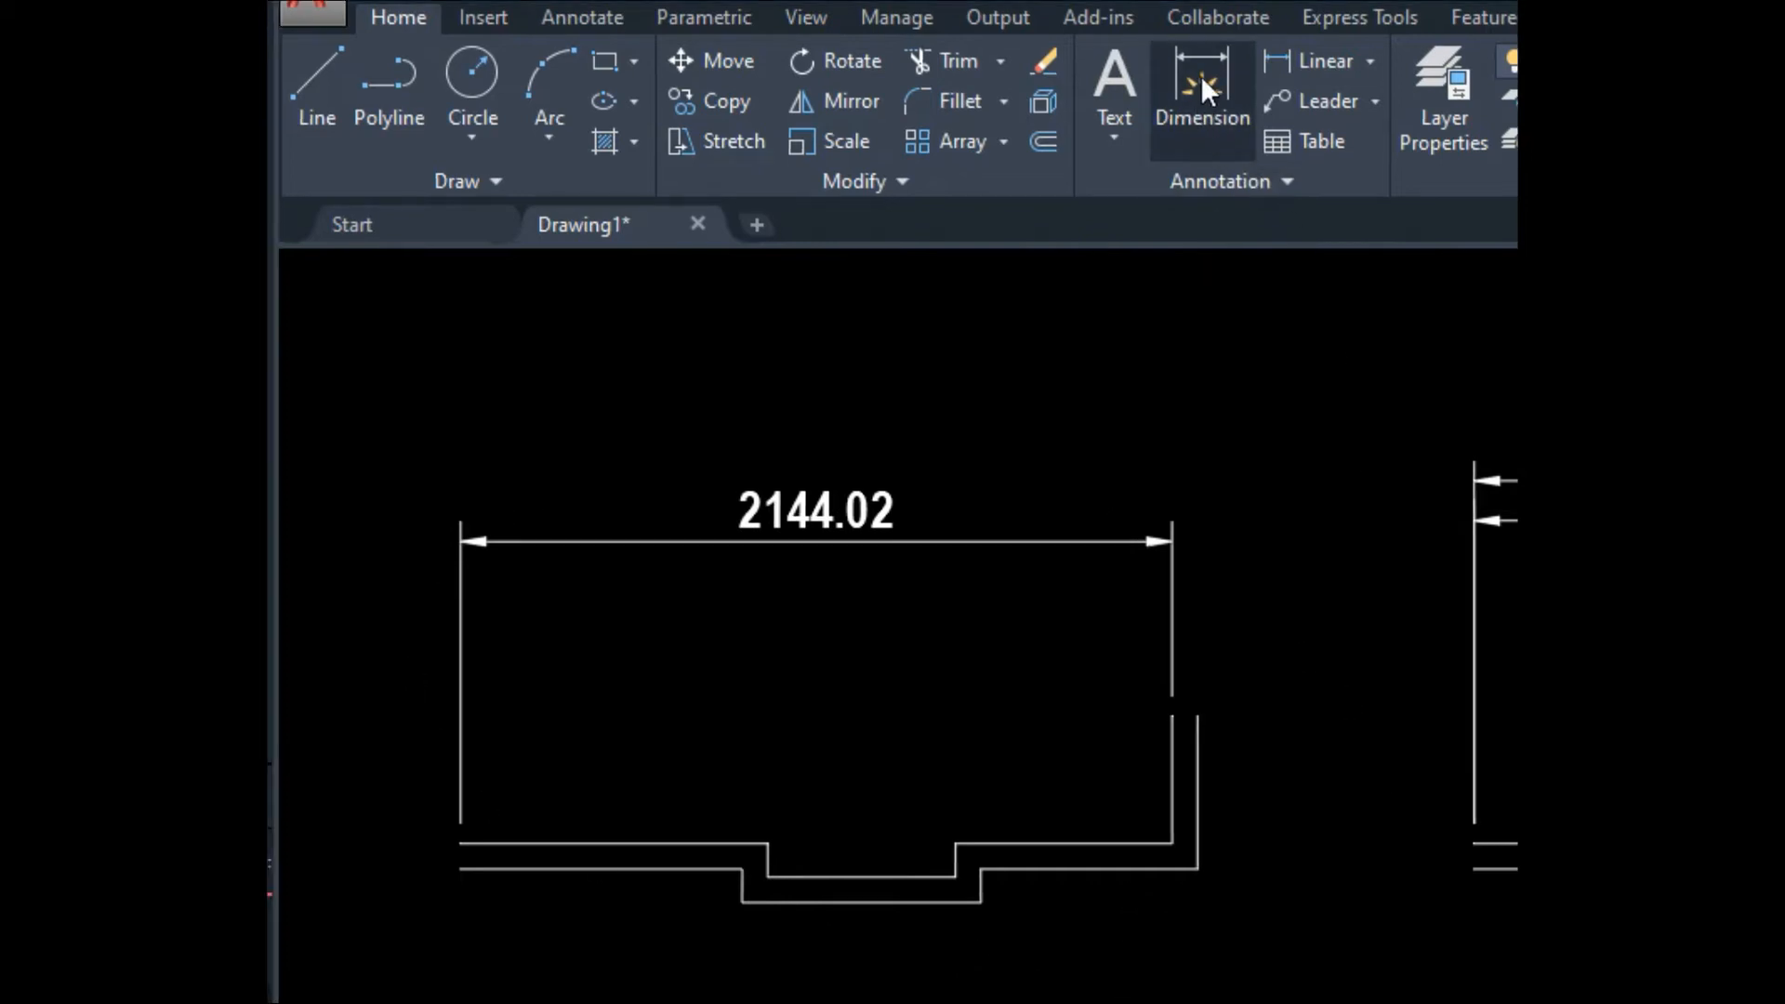
- Dimension the recess's inner horizontal line, placing it over the existing overall dimension and resolving the overlap with Move away
{"action": "left_click", "coordinate": [1199, 86]}
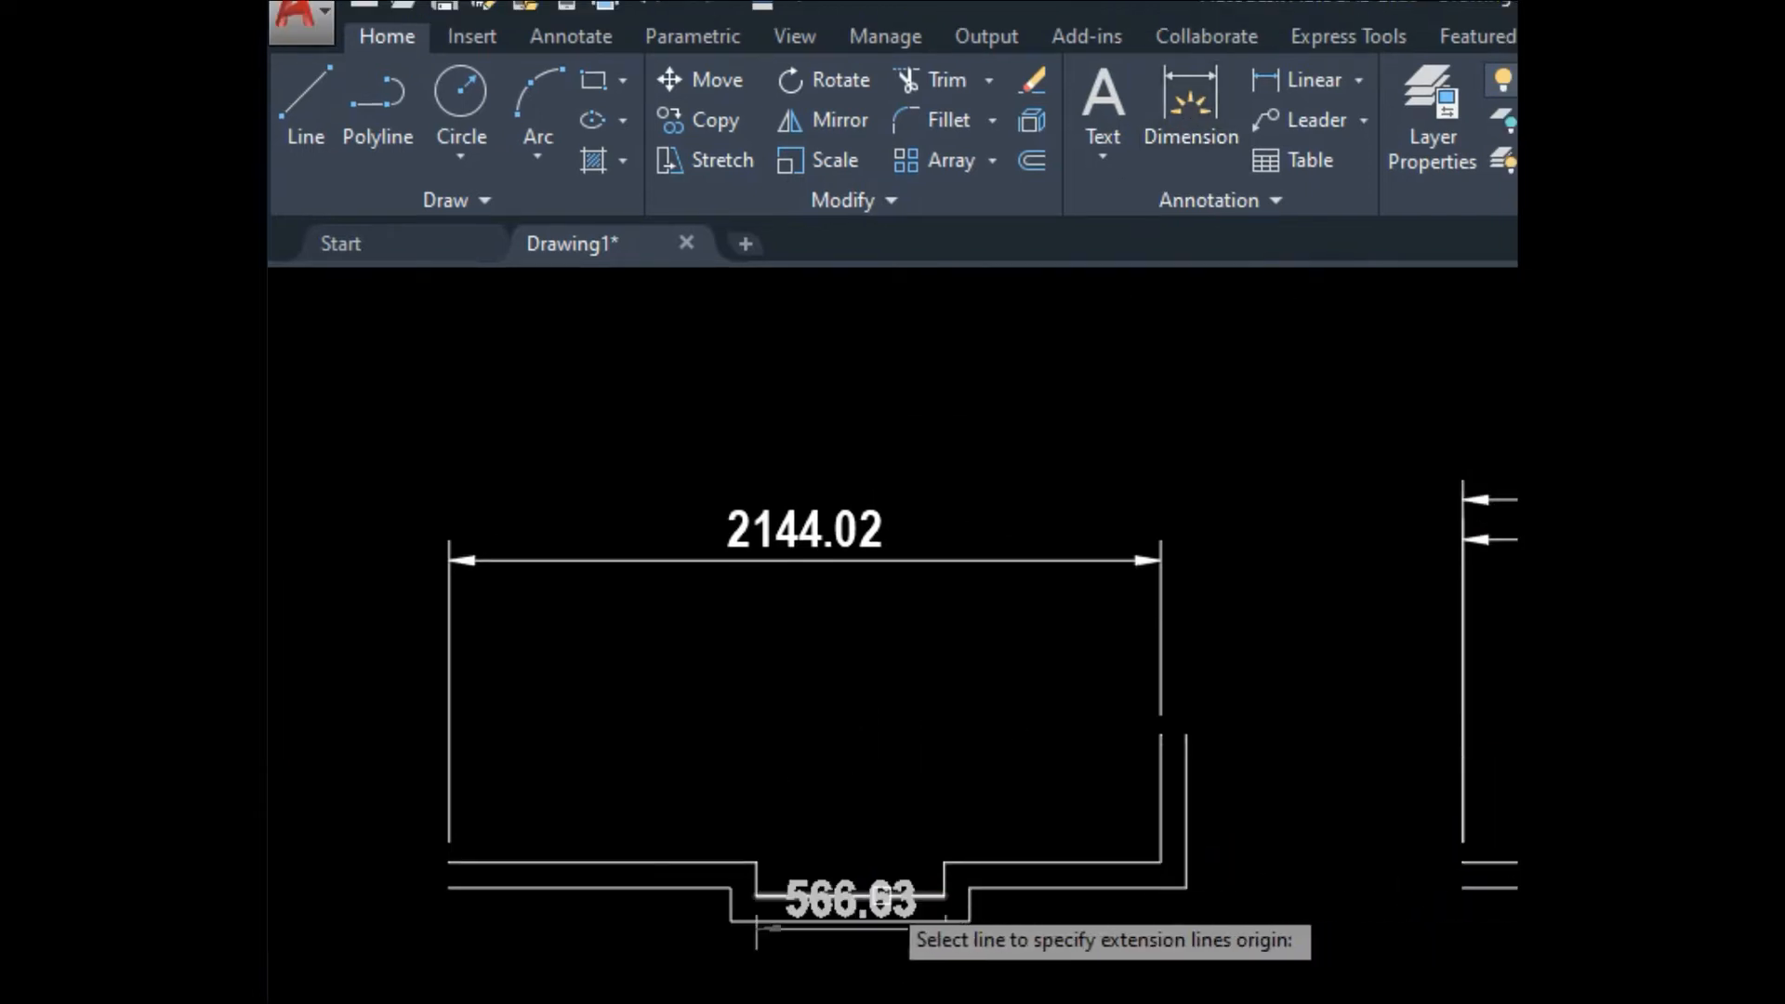
{"action": "left_click", "coordinate": [878, 895]}
{"action": "left_click", "coordinate": [874, 561]}
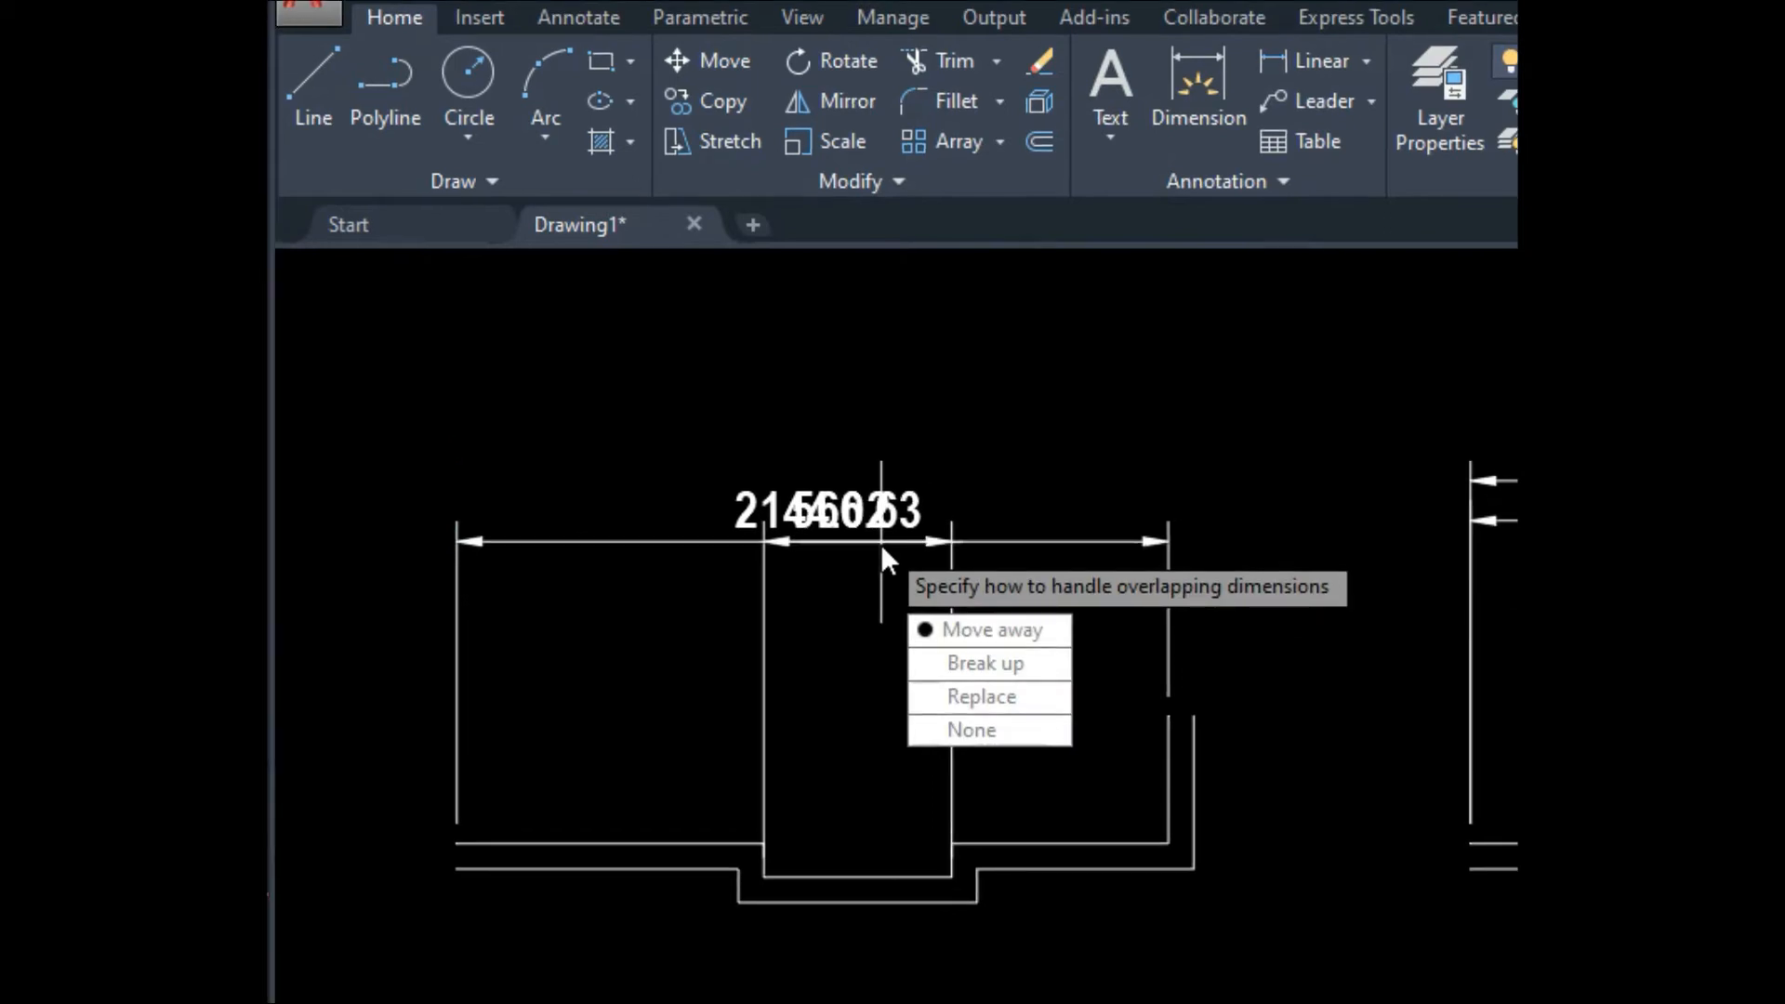
{"action": "left_click", "coordinate": [961, 630]}
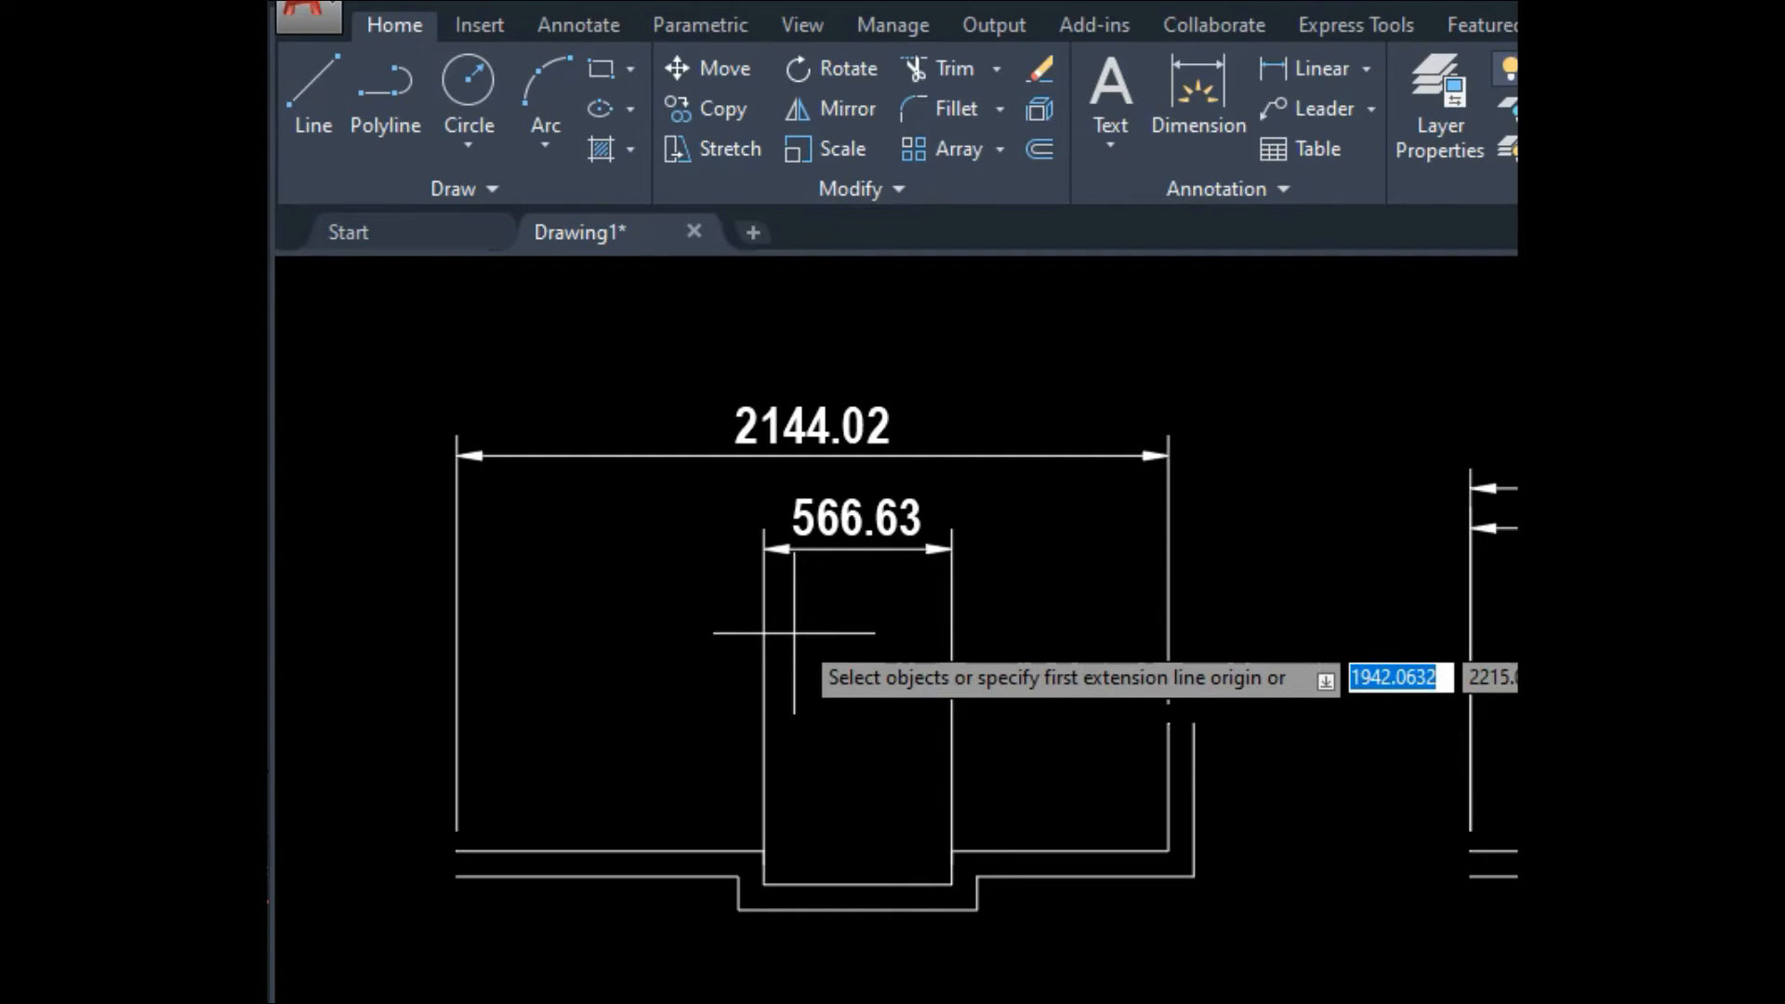
{"action": "key", "text": "Escape"}
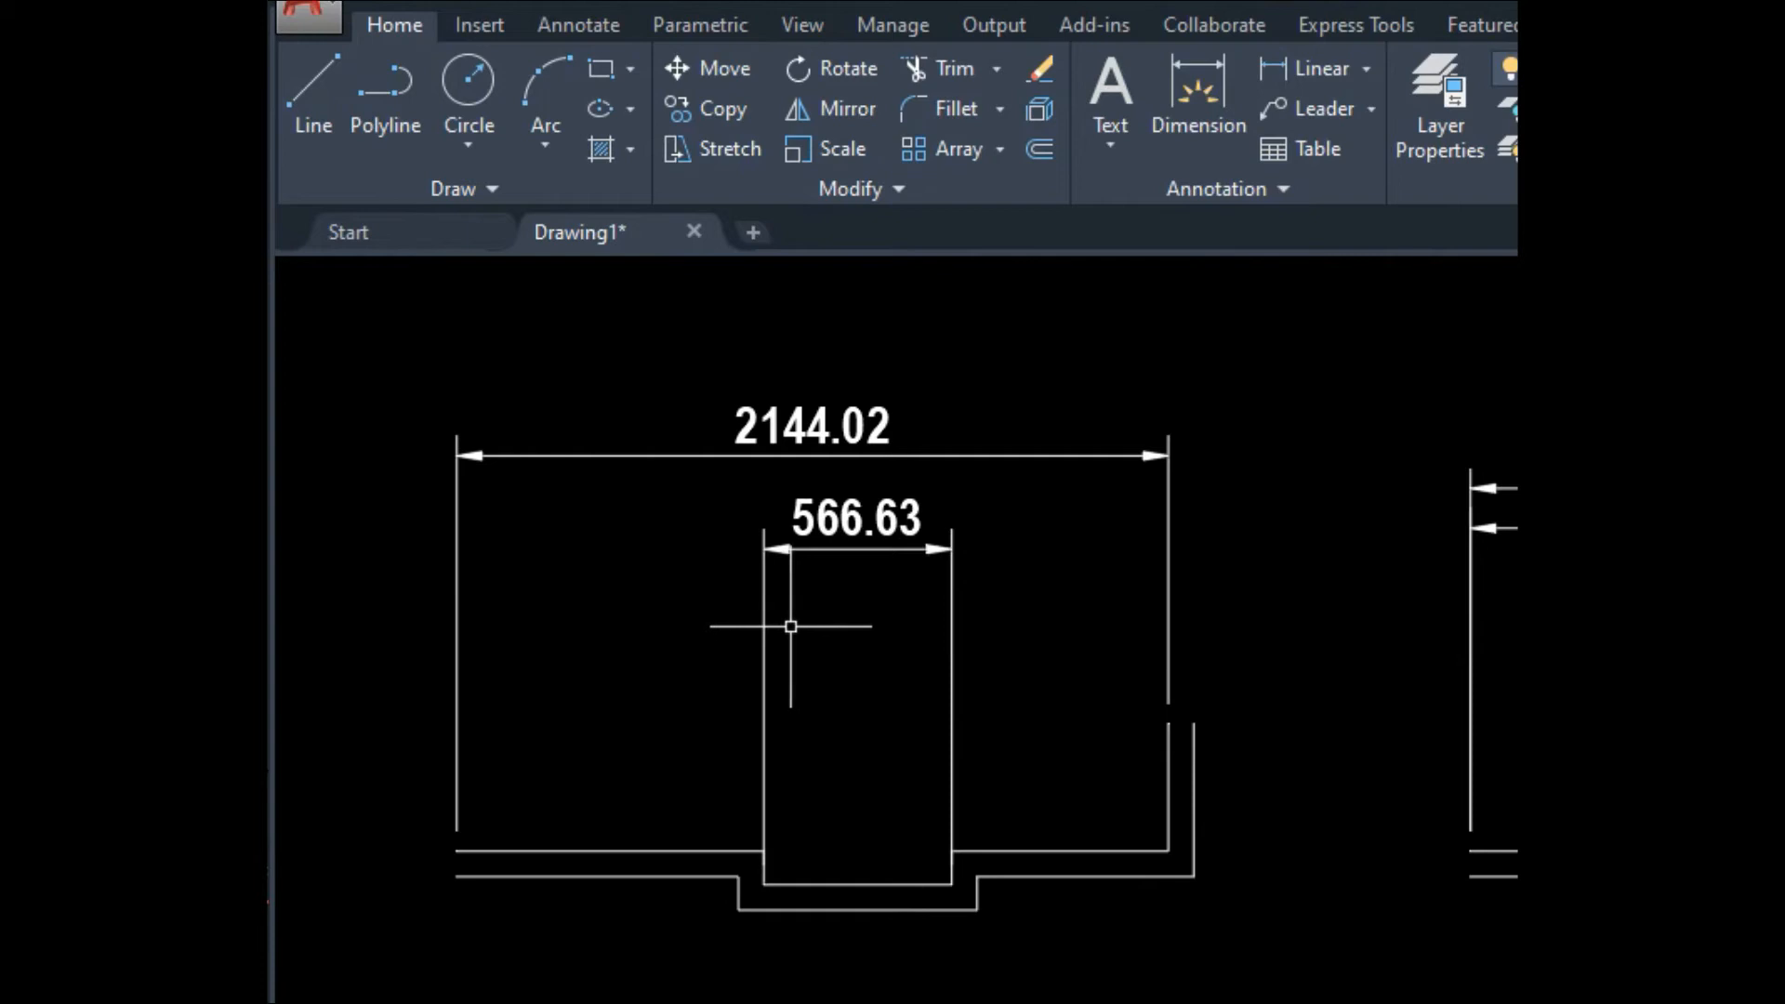
- Delete the recess dimension located below the overall dimension
{"action": "left_click", "coordinate": [986, 618]}
{"action": "left_click", "coordinate": [857, 516]}
{"action": "mouse_move", "coordinate": [858, 516]}
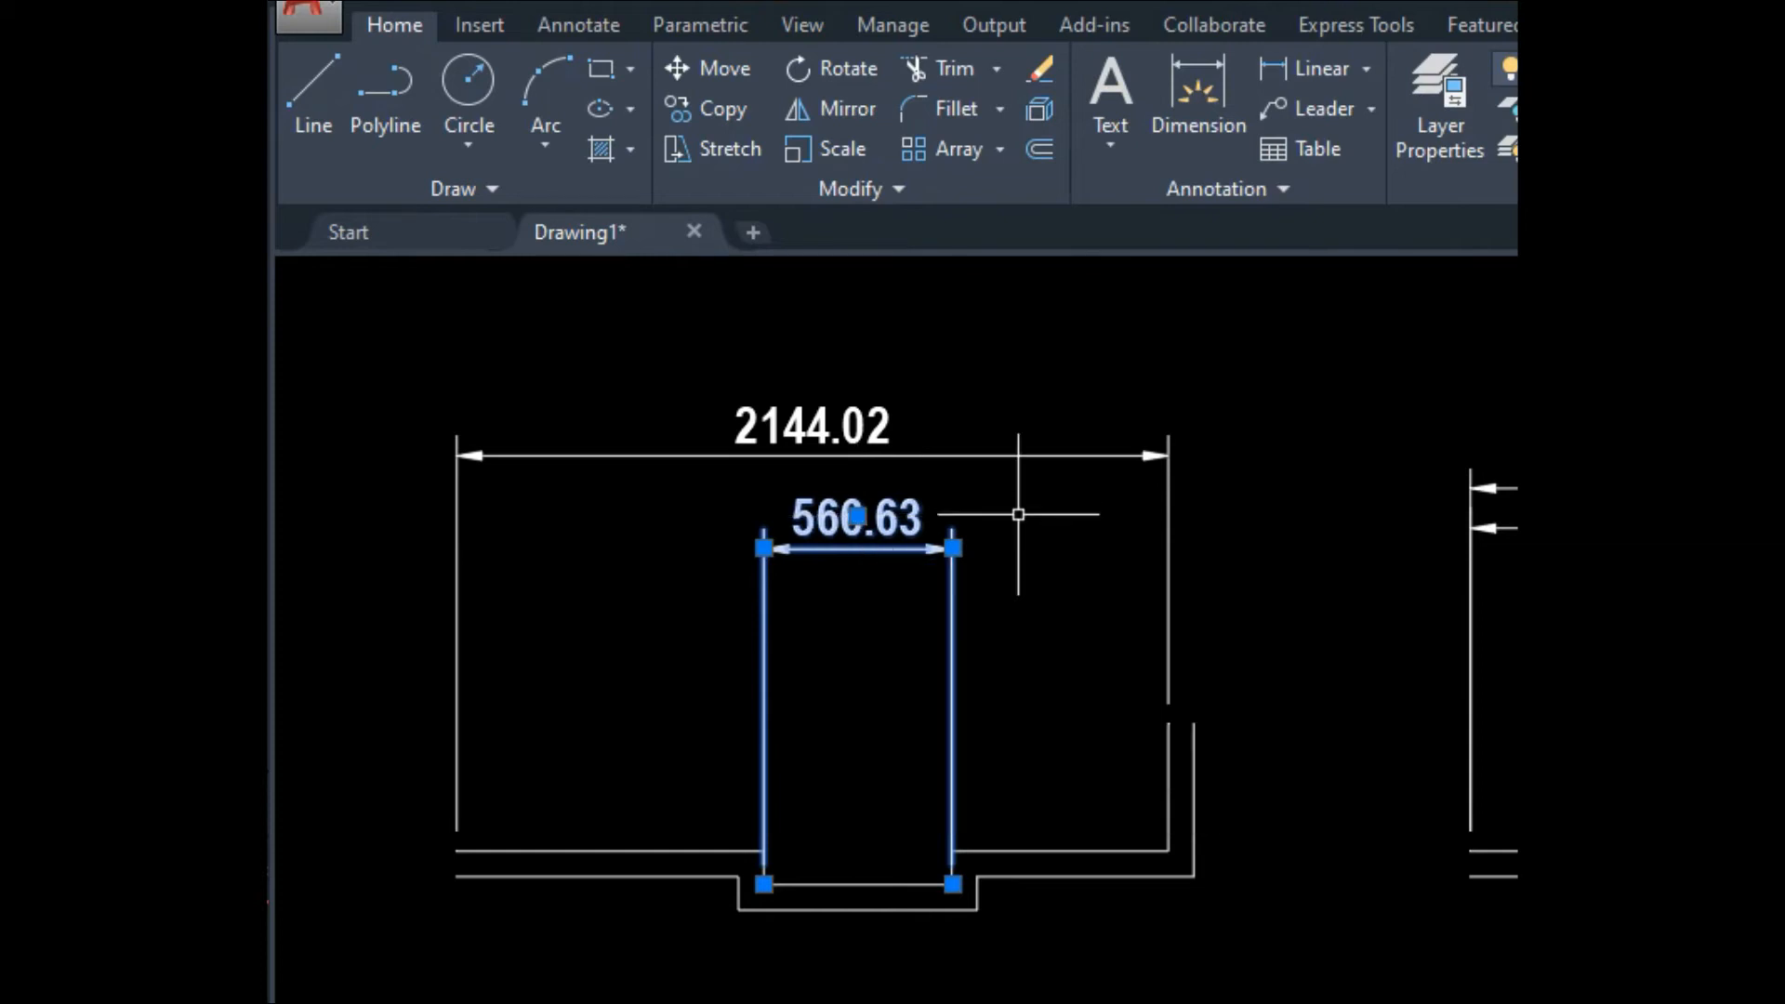
{"action": "key", "text": "Delete"}
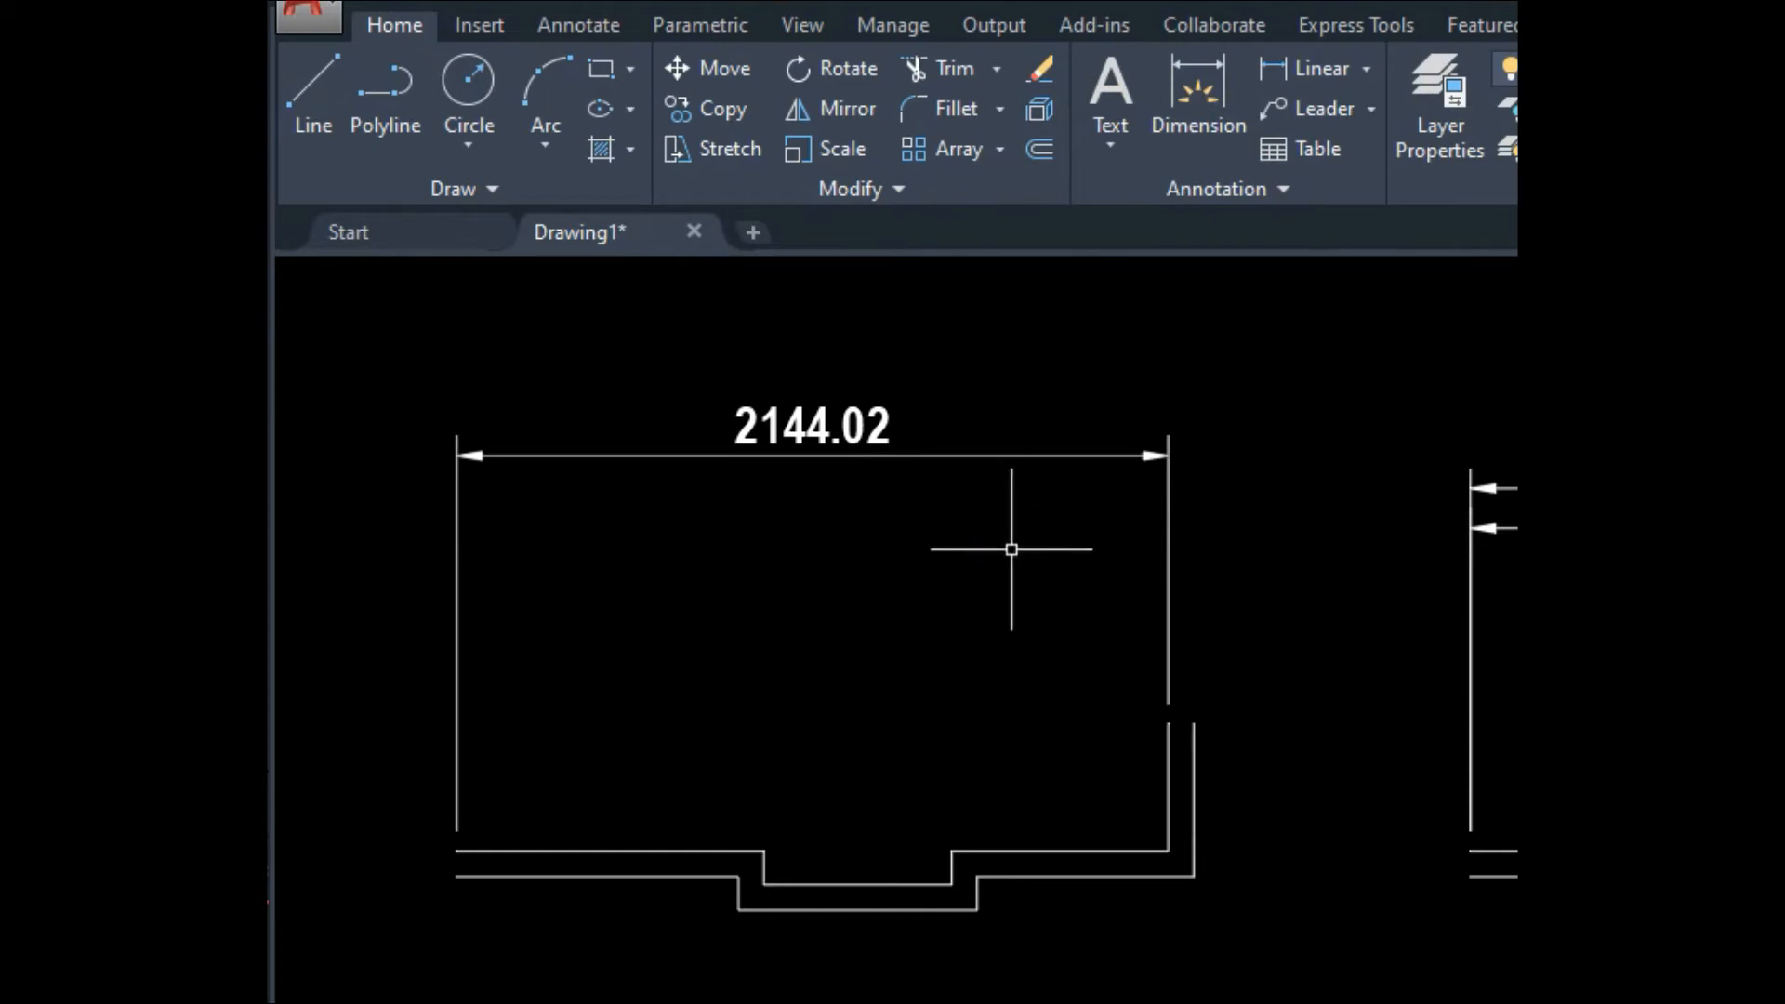
- Dimension the recess's inner line over the overall dimension with the Break up overlap option, and undo it
{"action": "left_click", "coordinate": [1209, 93]}
{"action": "left_click", "coordinate": [894, 878]}
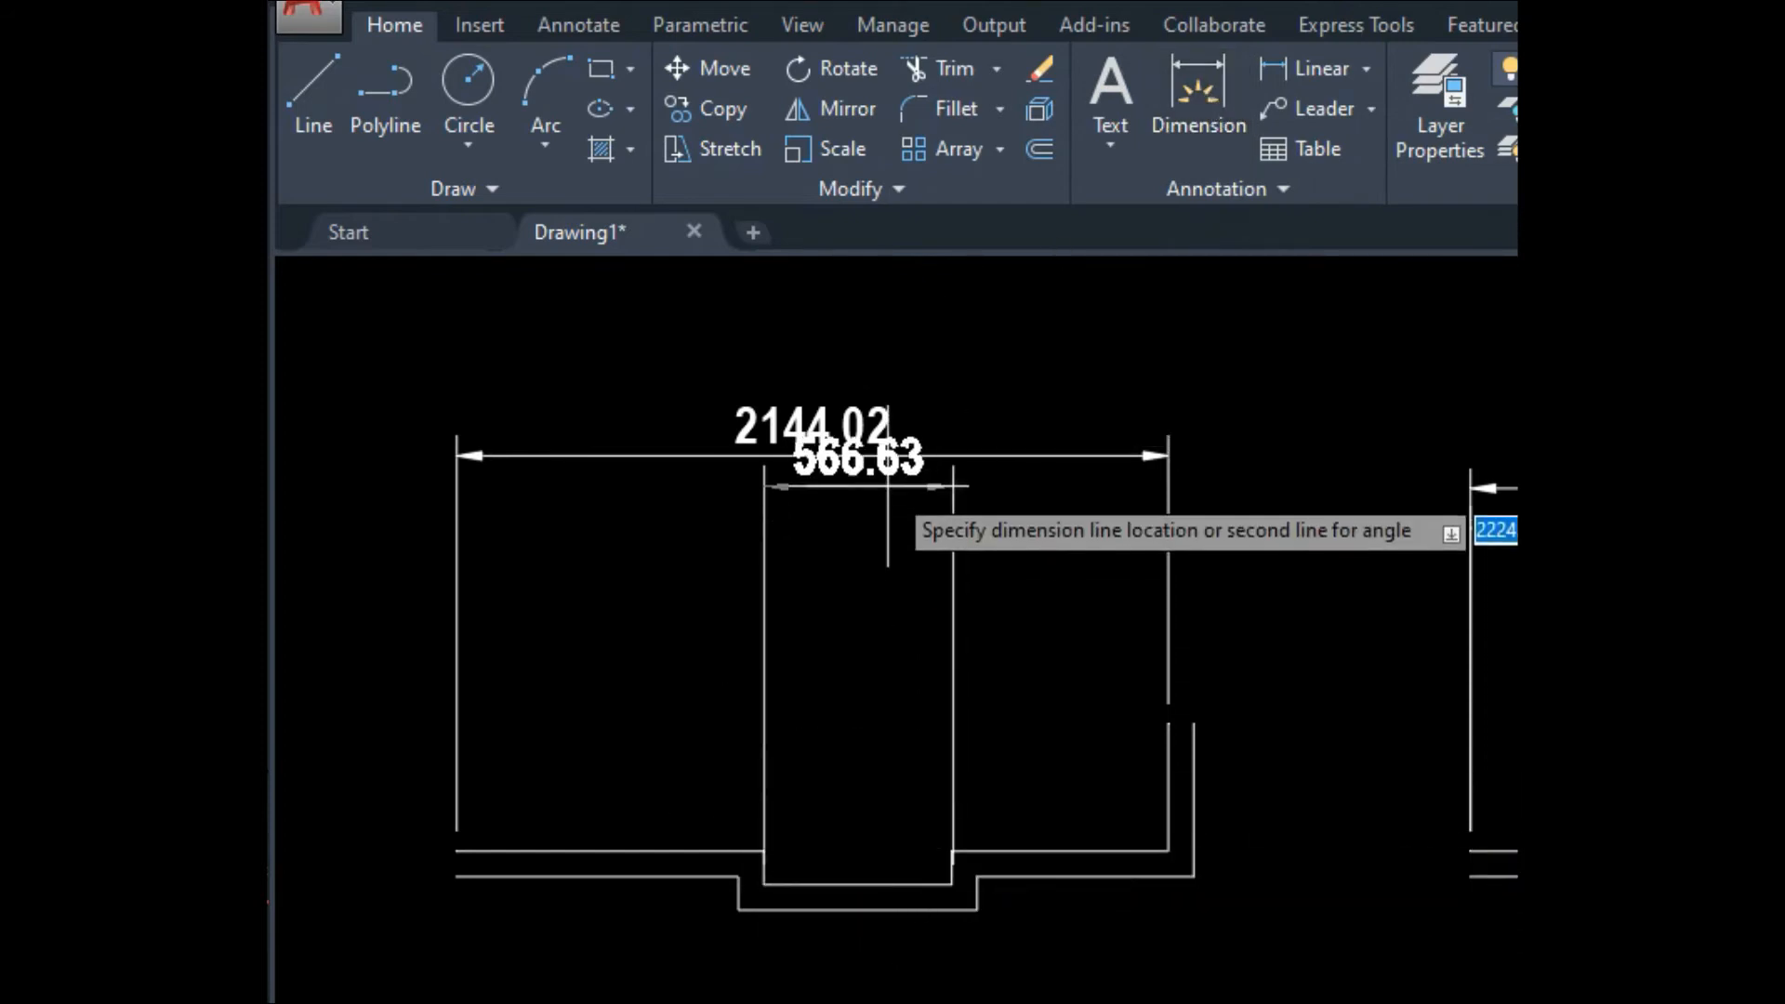
{"action": "left_click", "coordinate": [887, 457]}
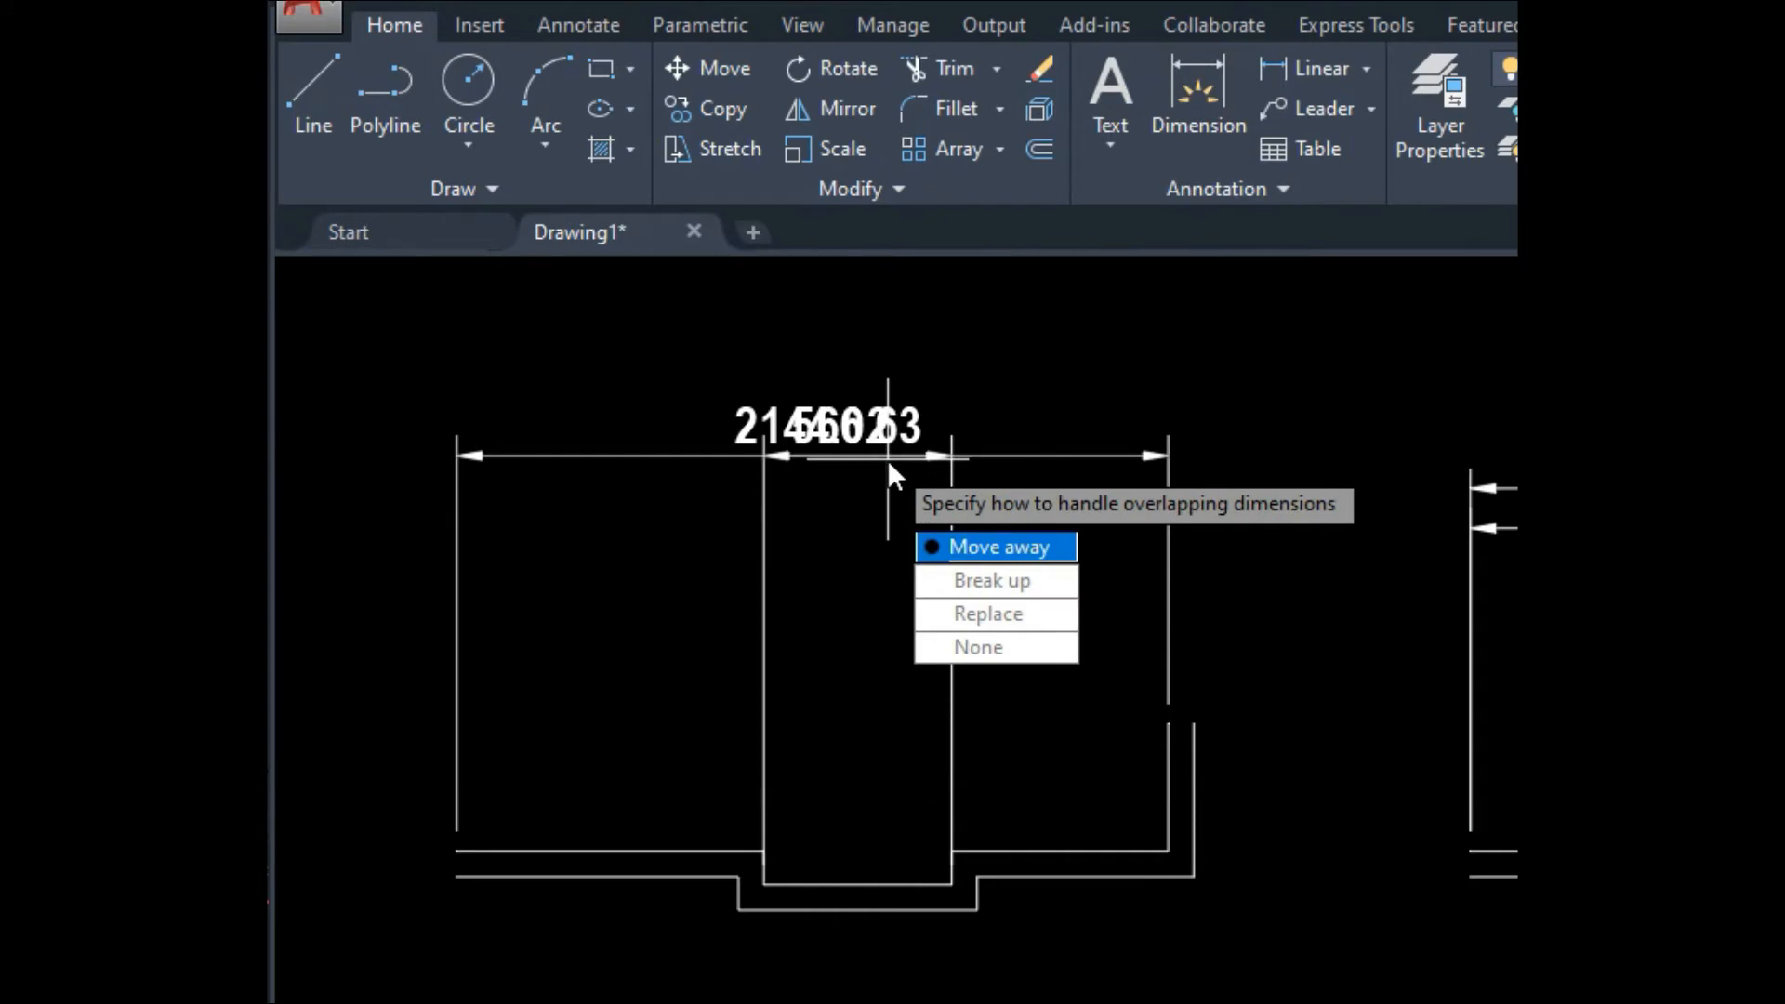
{"action": "left_click", "coordinate": [969, 580]}
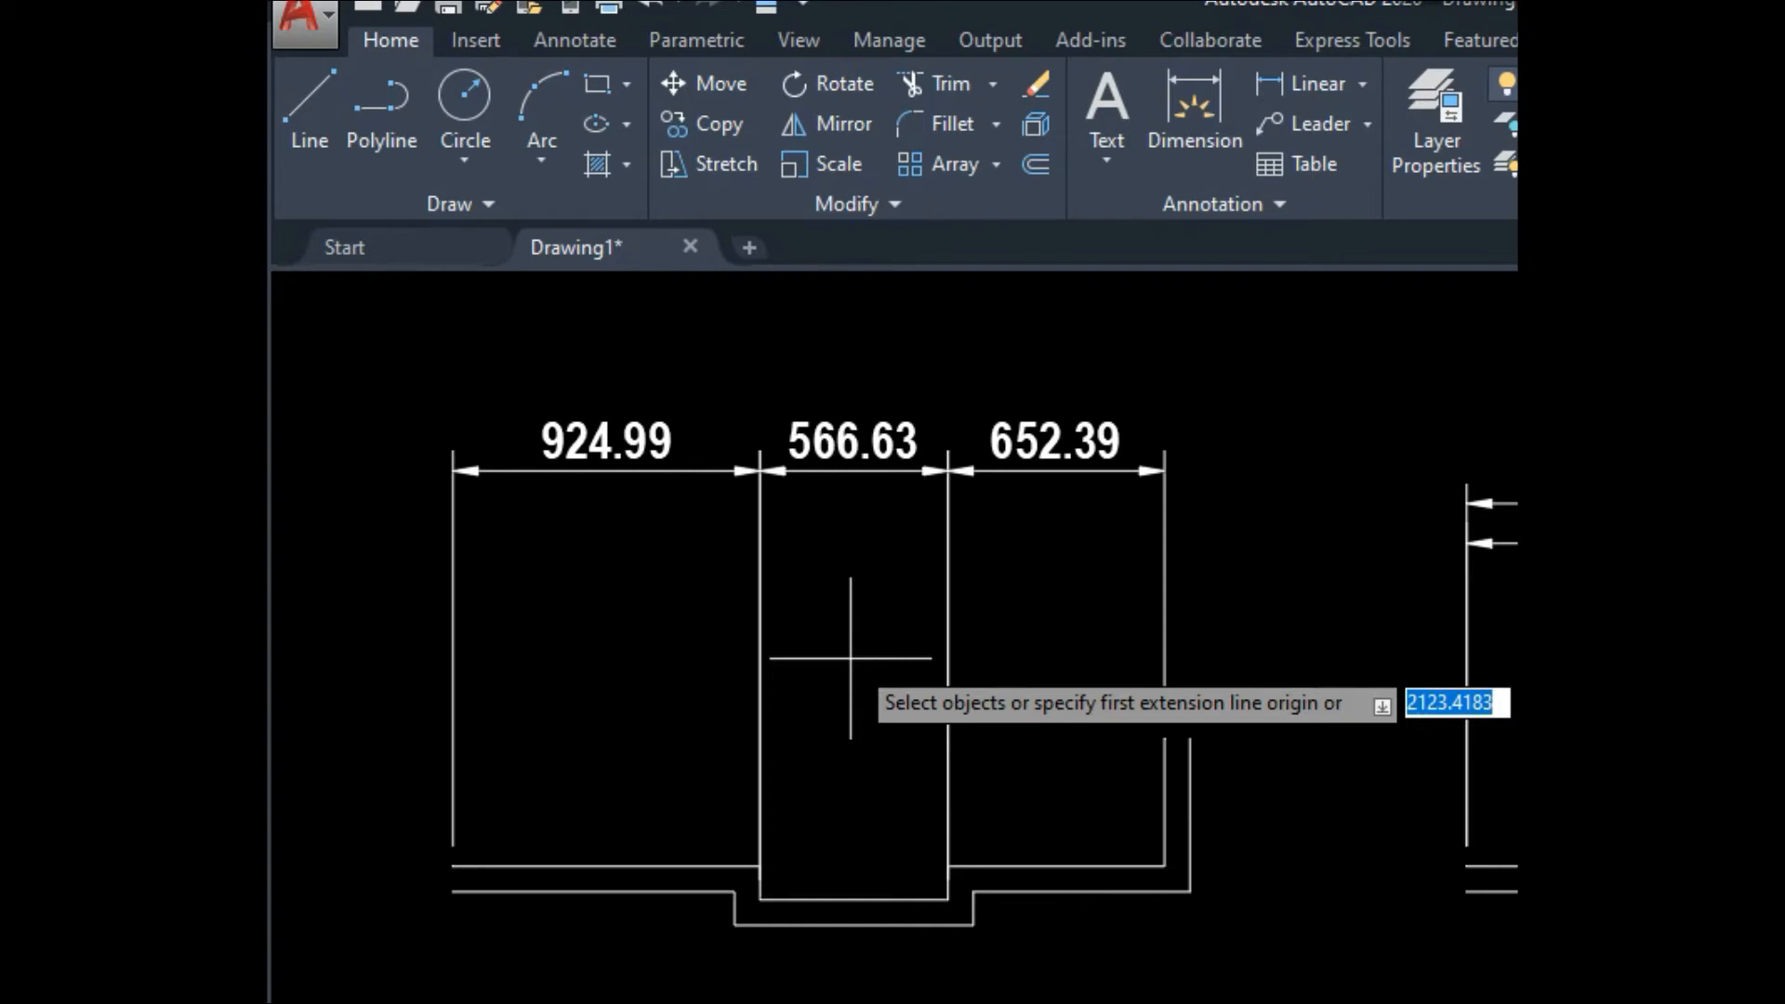
{"action": "key", "text": "Escape"}
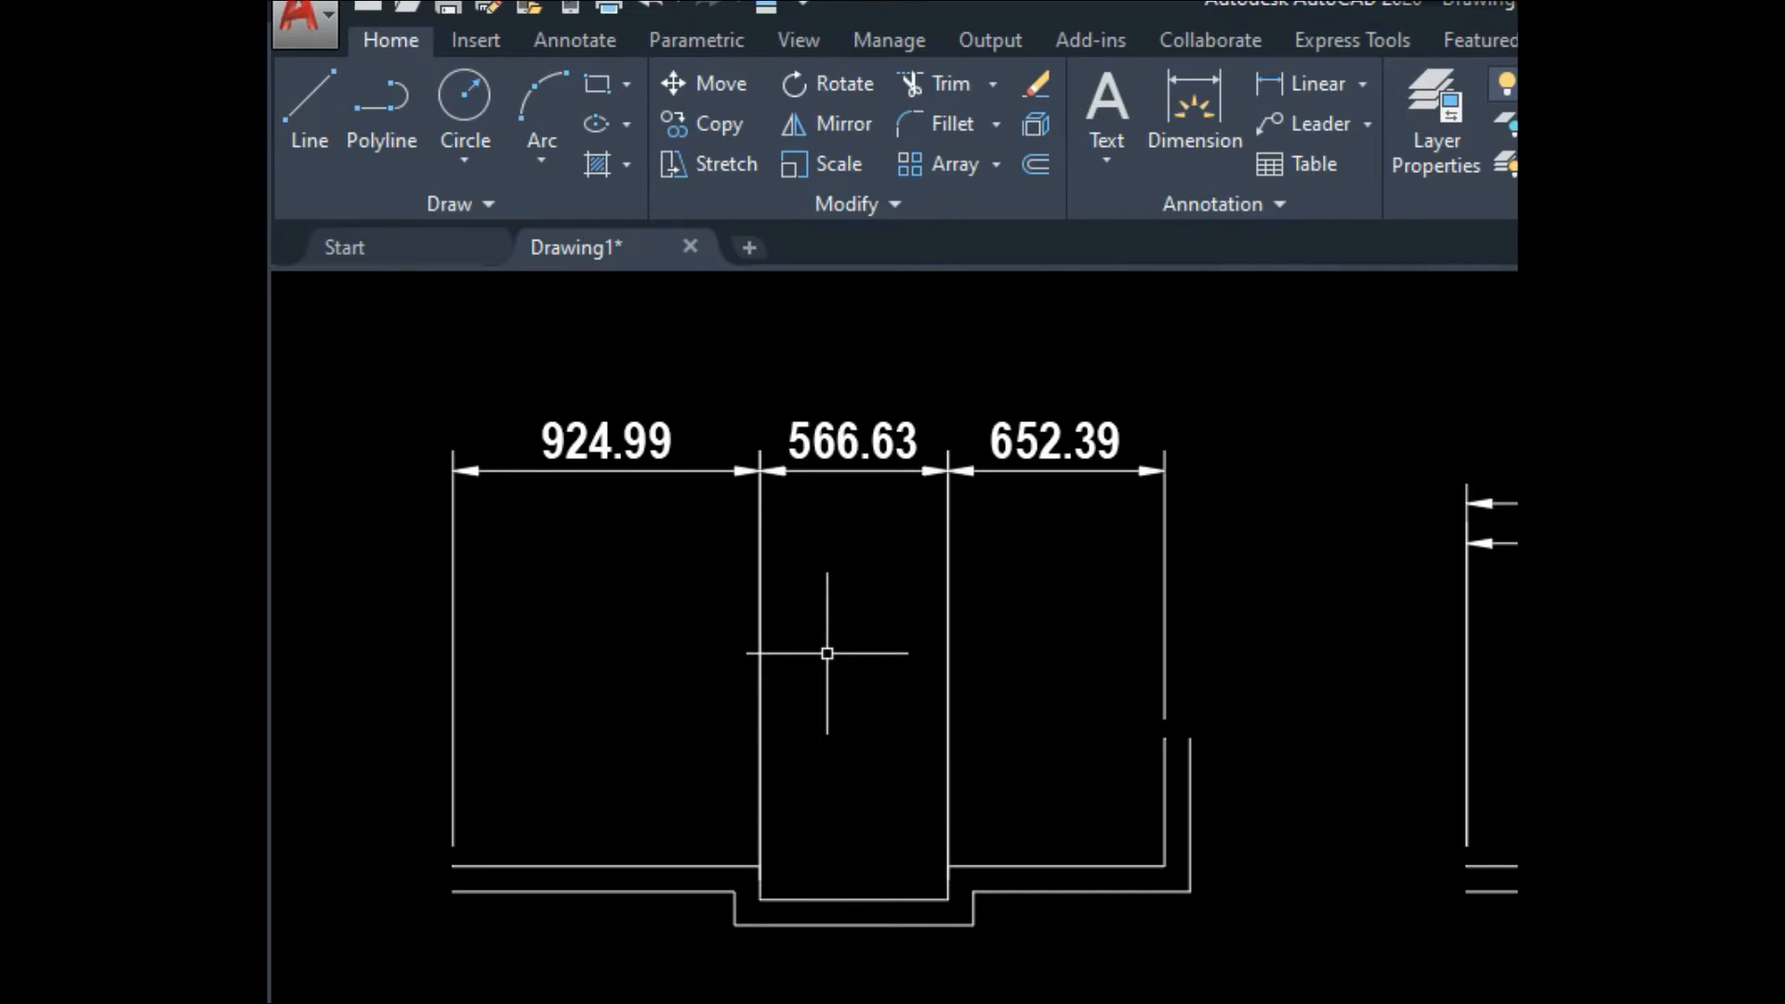
{"action": "key", "text": "ctrl+z"}
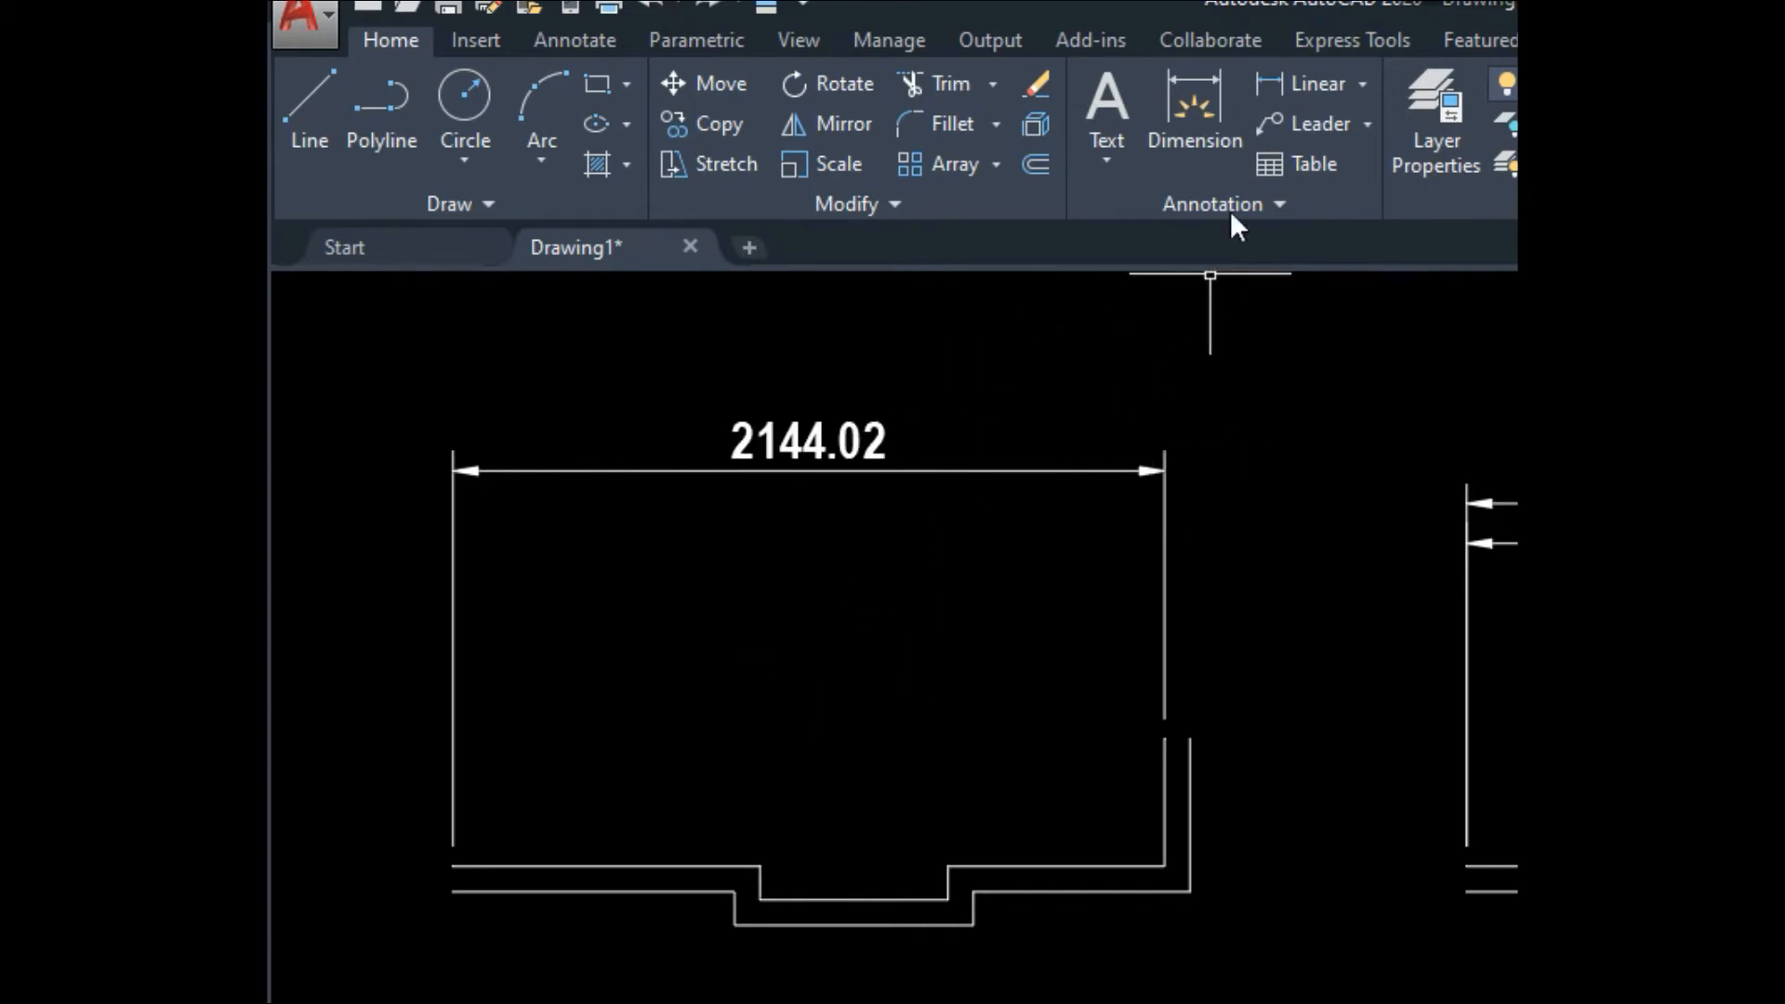
- Dimension the recess's inner line directly on the overall dimension line, using the Replace overlap option
{"action": "left_click", "coordinate": [1201, 115]}
{"action": "left_click", "coordinate": [900, 899]}
{"action": "left_click", "coordinate": [899, 468]}
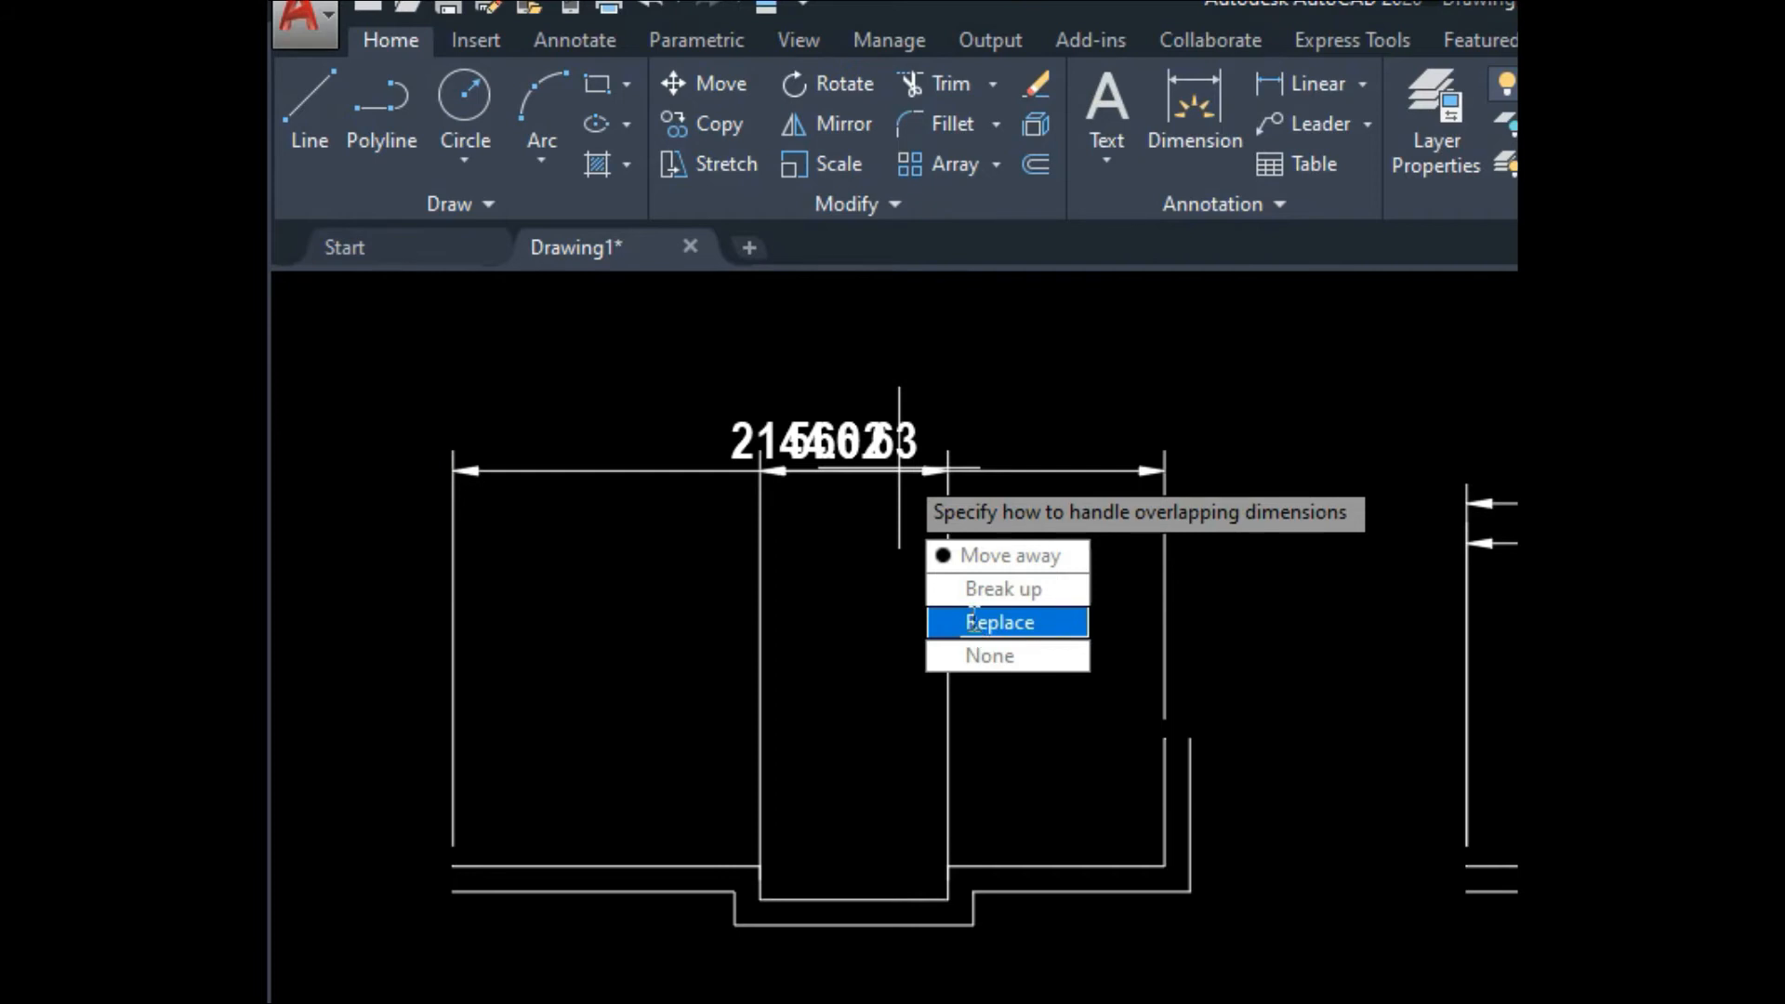
{"action": "left_click", "coordinate": [974, 627]}
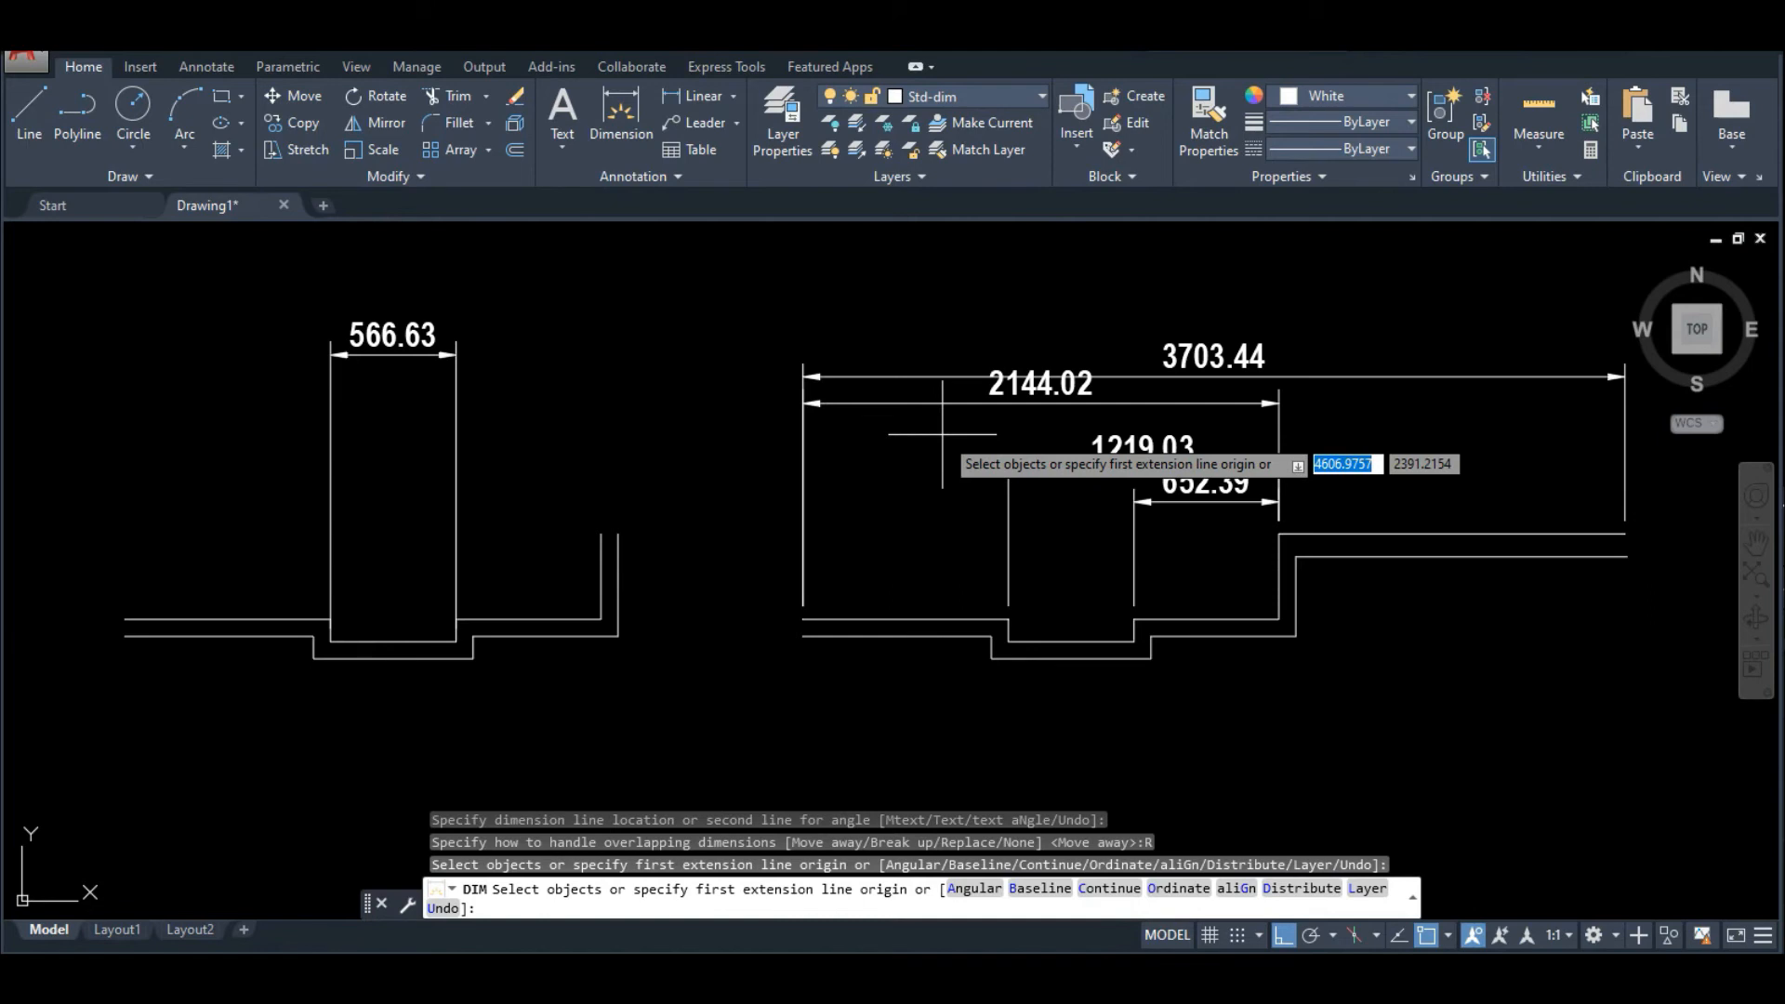
- Distribute the four stacked horizontal dimensions of the second wall outline with the Dimension command's Equal method
{"action": "left_click", "coordinate": [620, 108]}
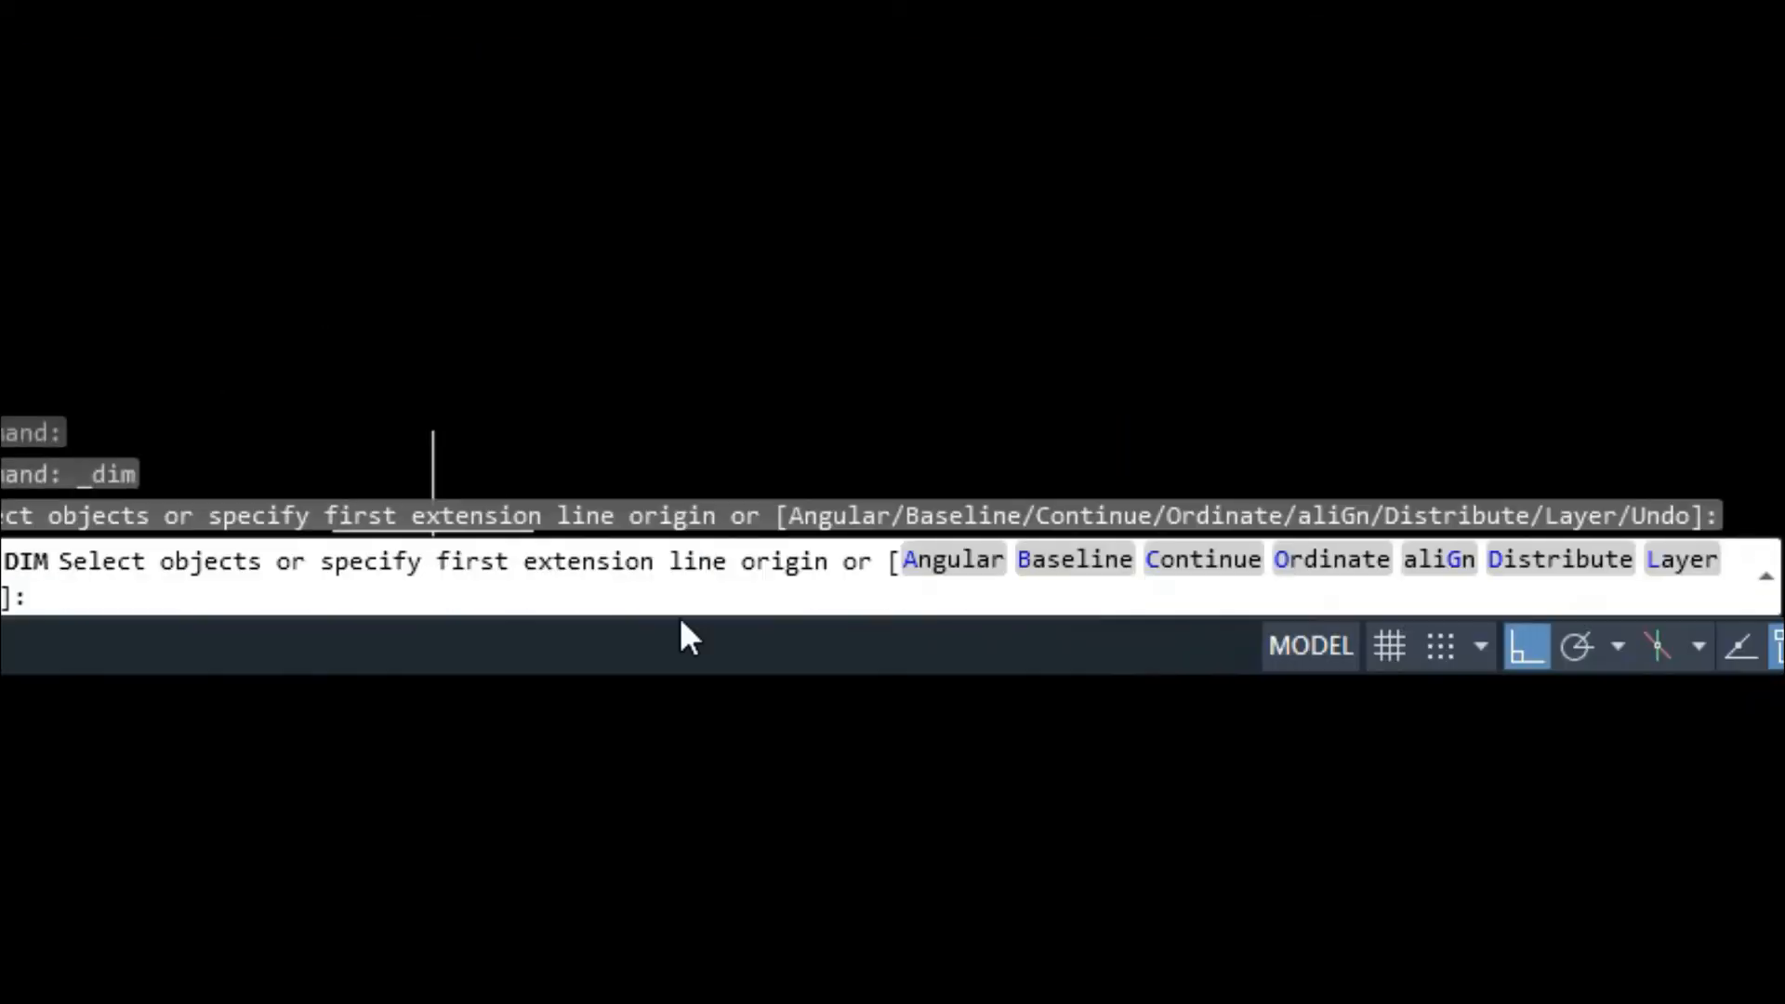
{"action": "left_click", "coordinate": [1557, 561]}
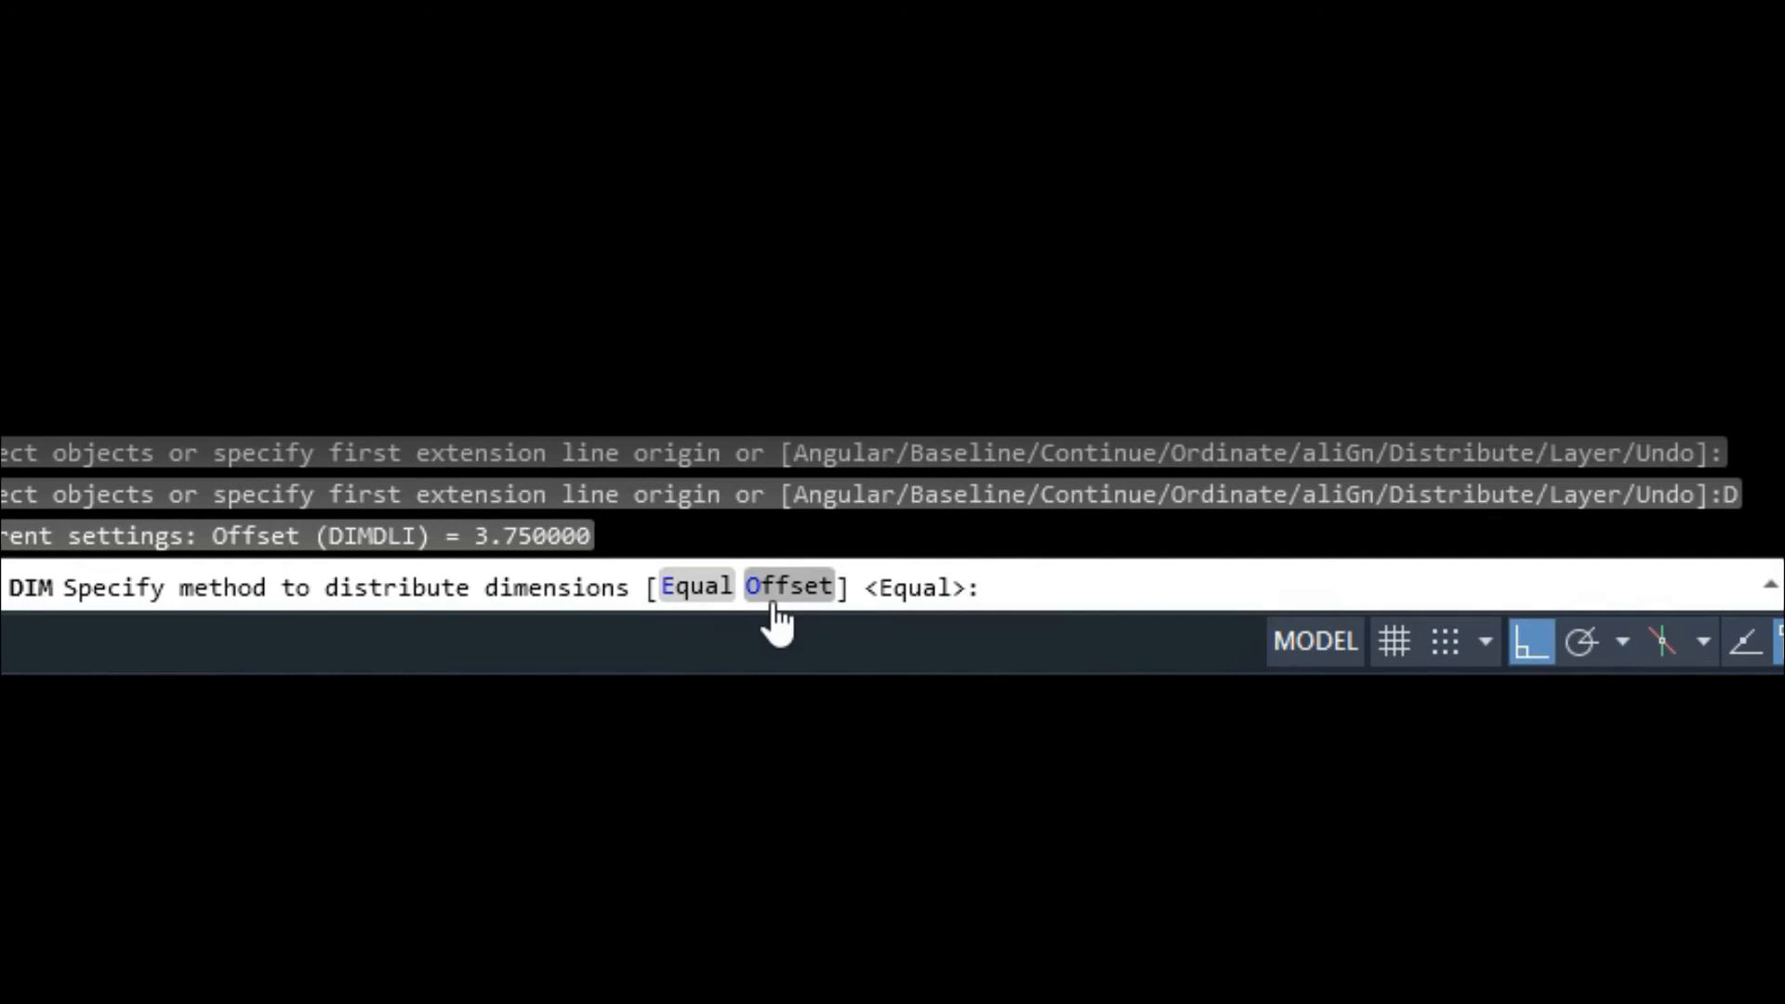
{"action": "left_click", "coordinate": [671, 588]}
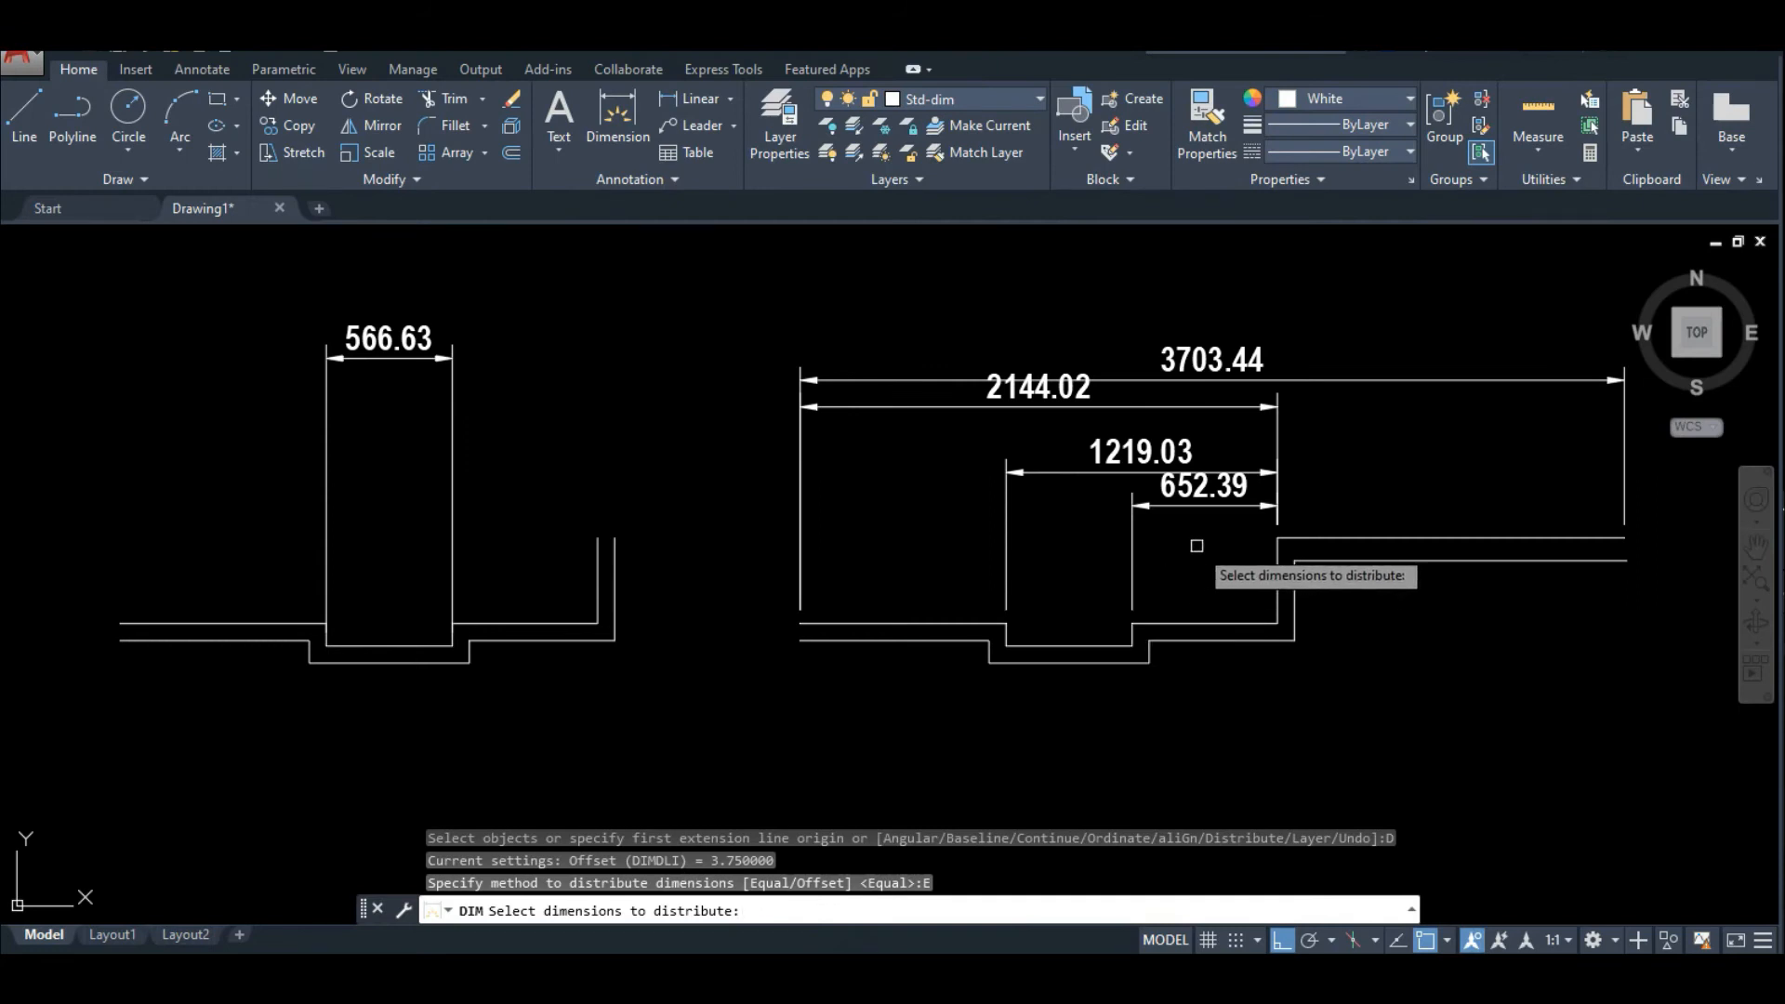
{"action": "left_click", "coordinate": [1197, 545]}
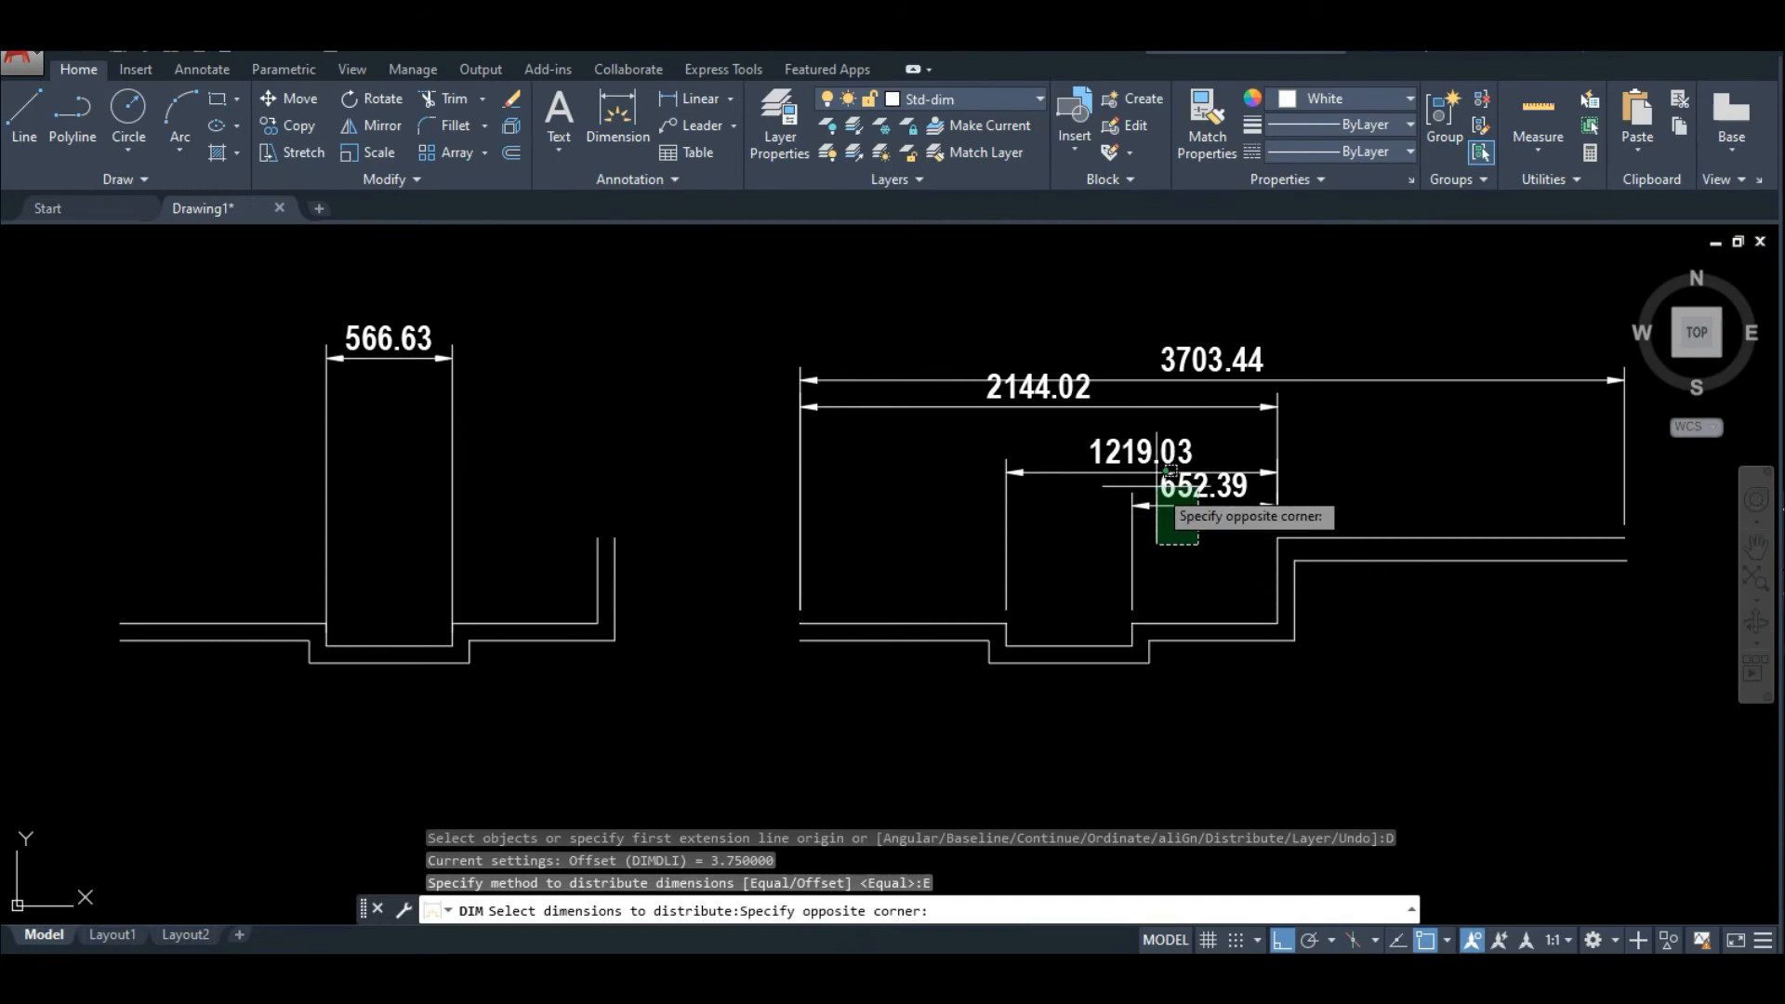
{"action": "left_click", "coordinate": [1028, 307]}
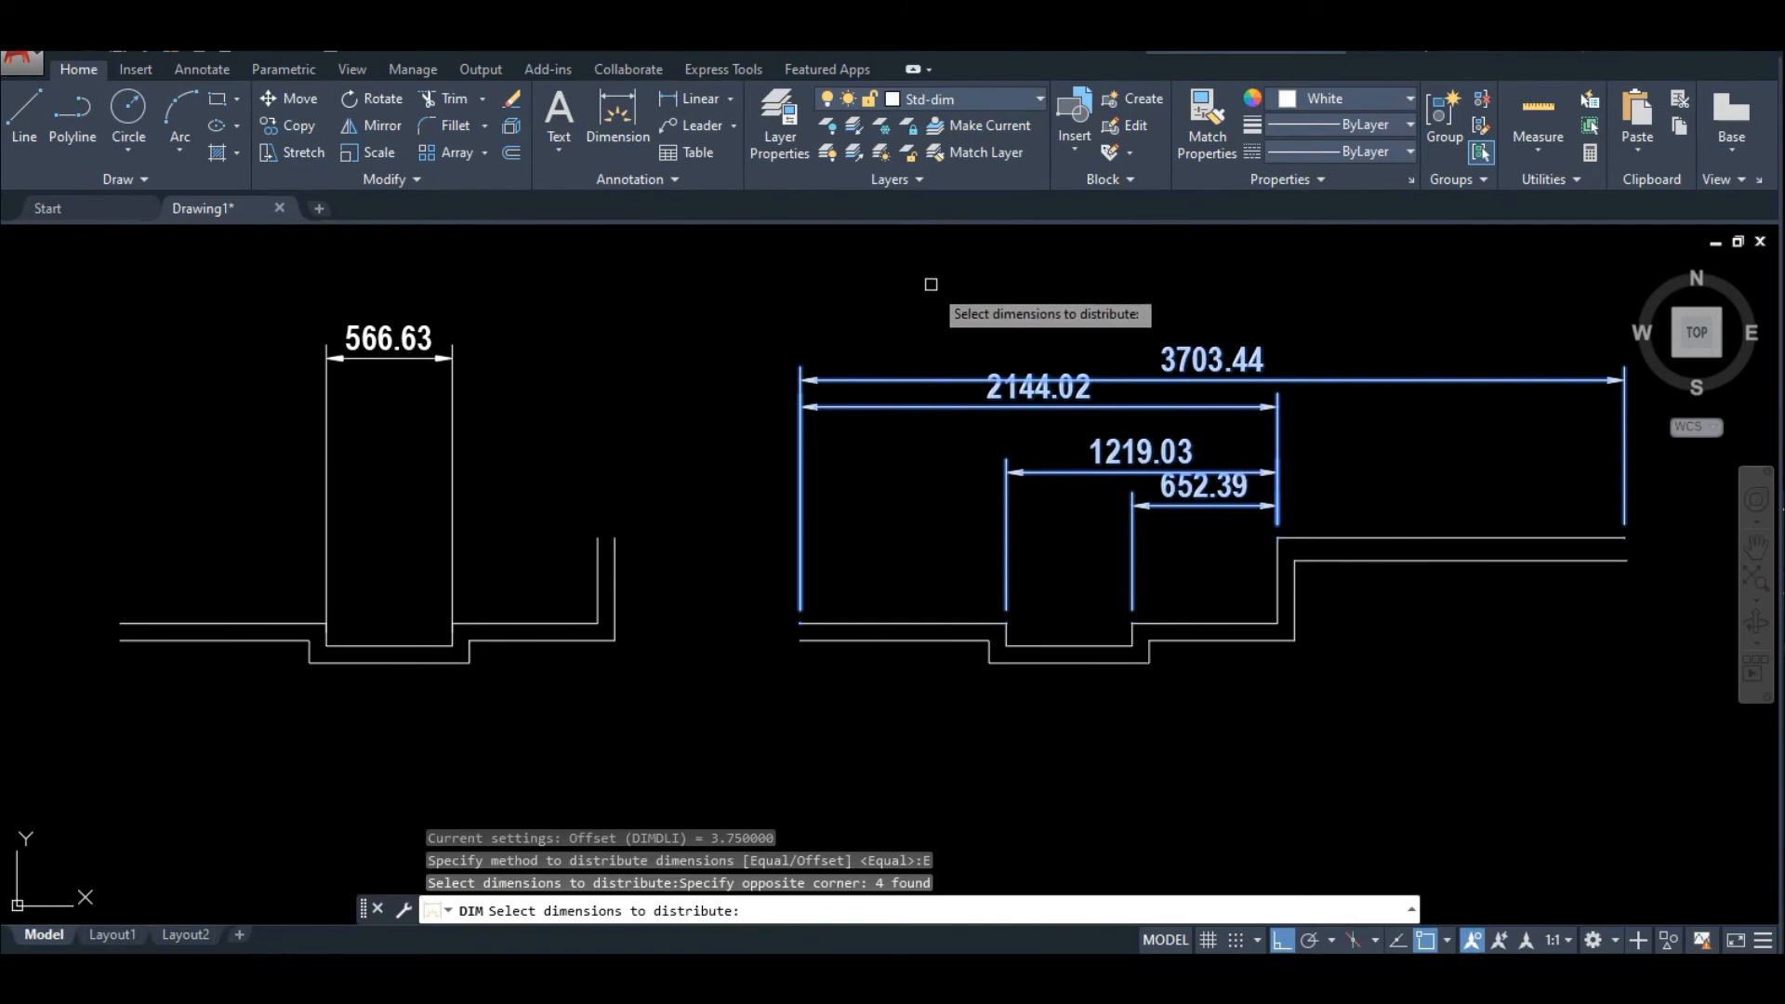
{"action": "key", "text": "Return"}
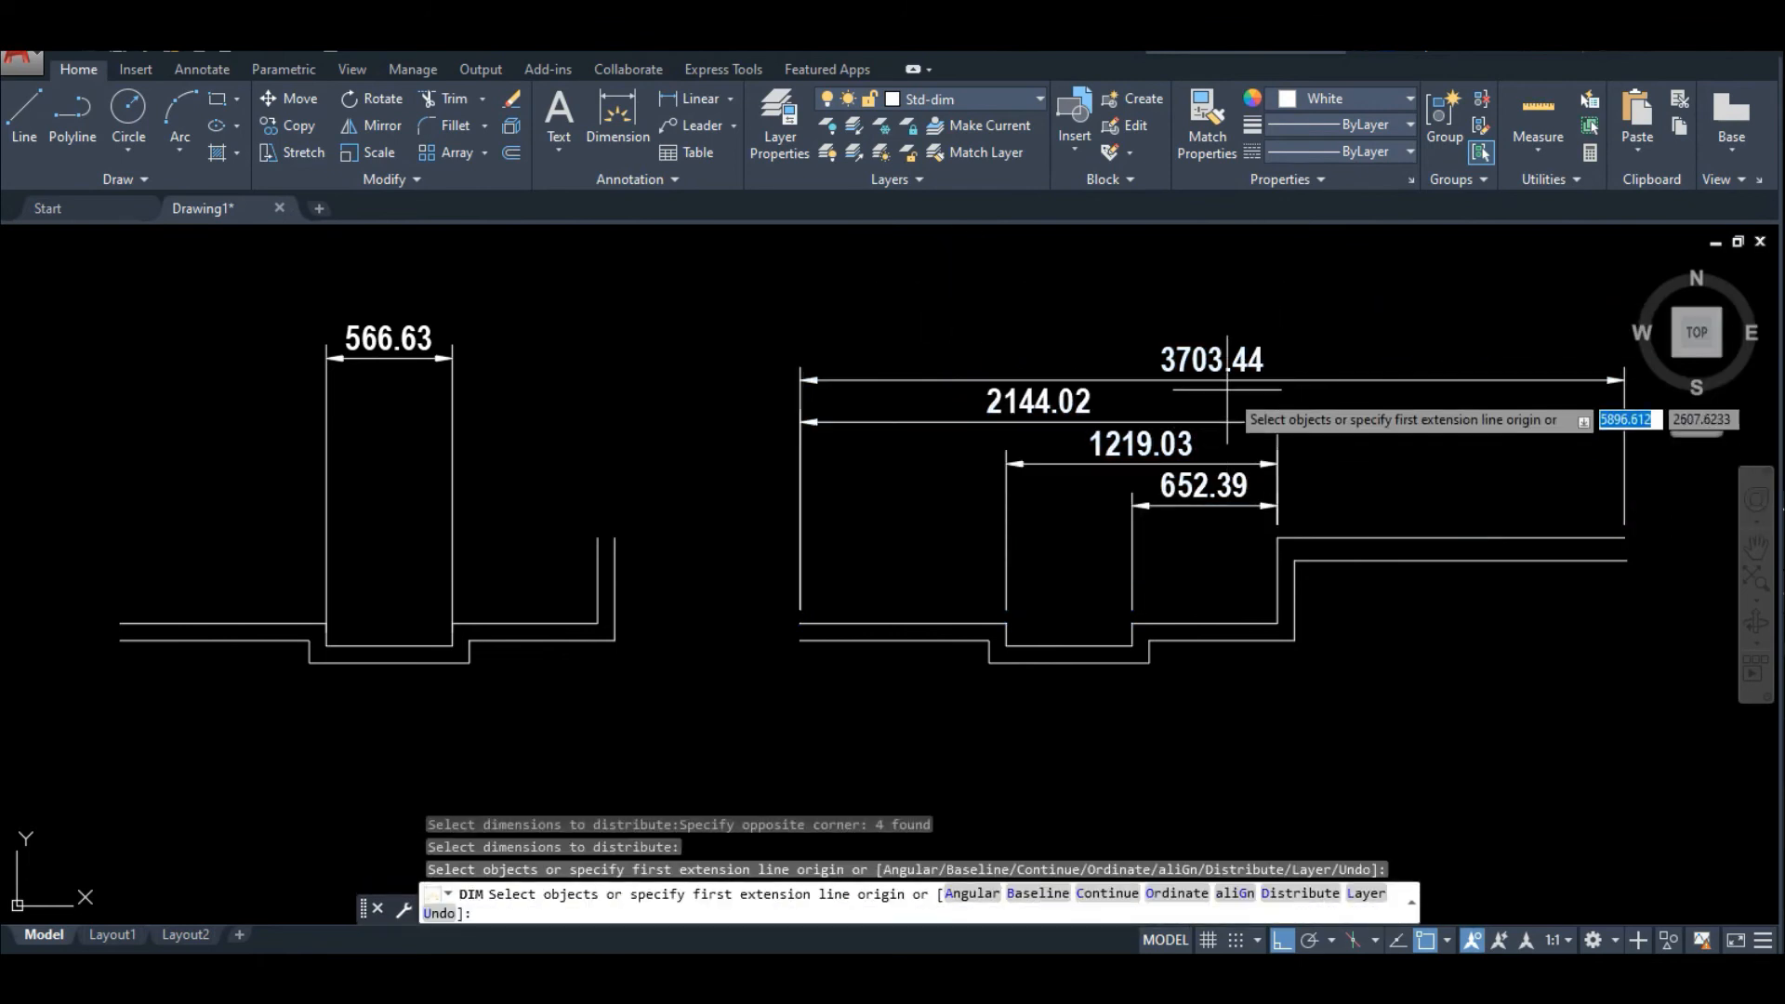
{"action": "right_click", "coordinate": [1208, 756]}
{"action": "left_click", "coordinate": [1274, 300]}
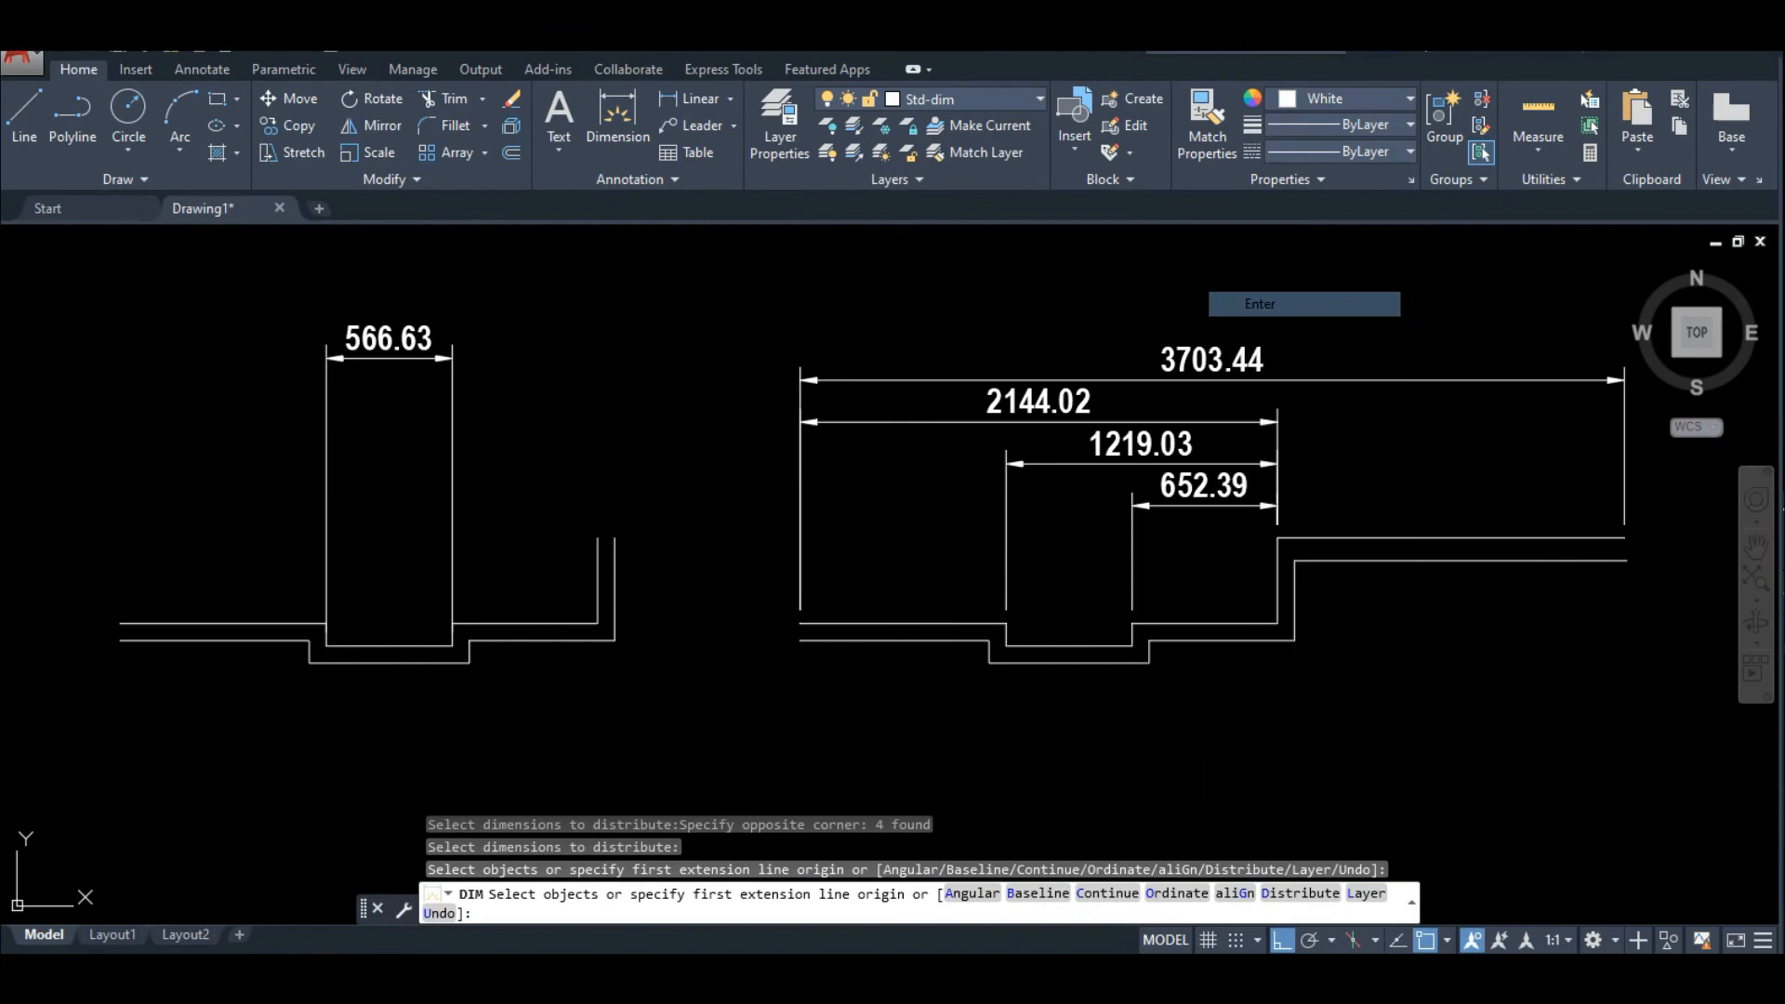
{"action": "key", "text": "Return"}
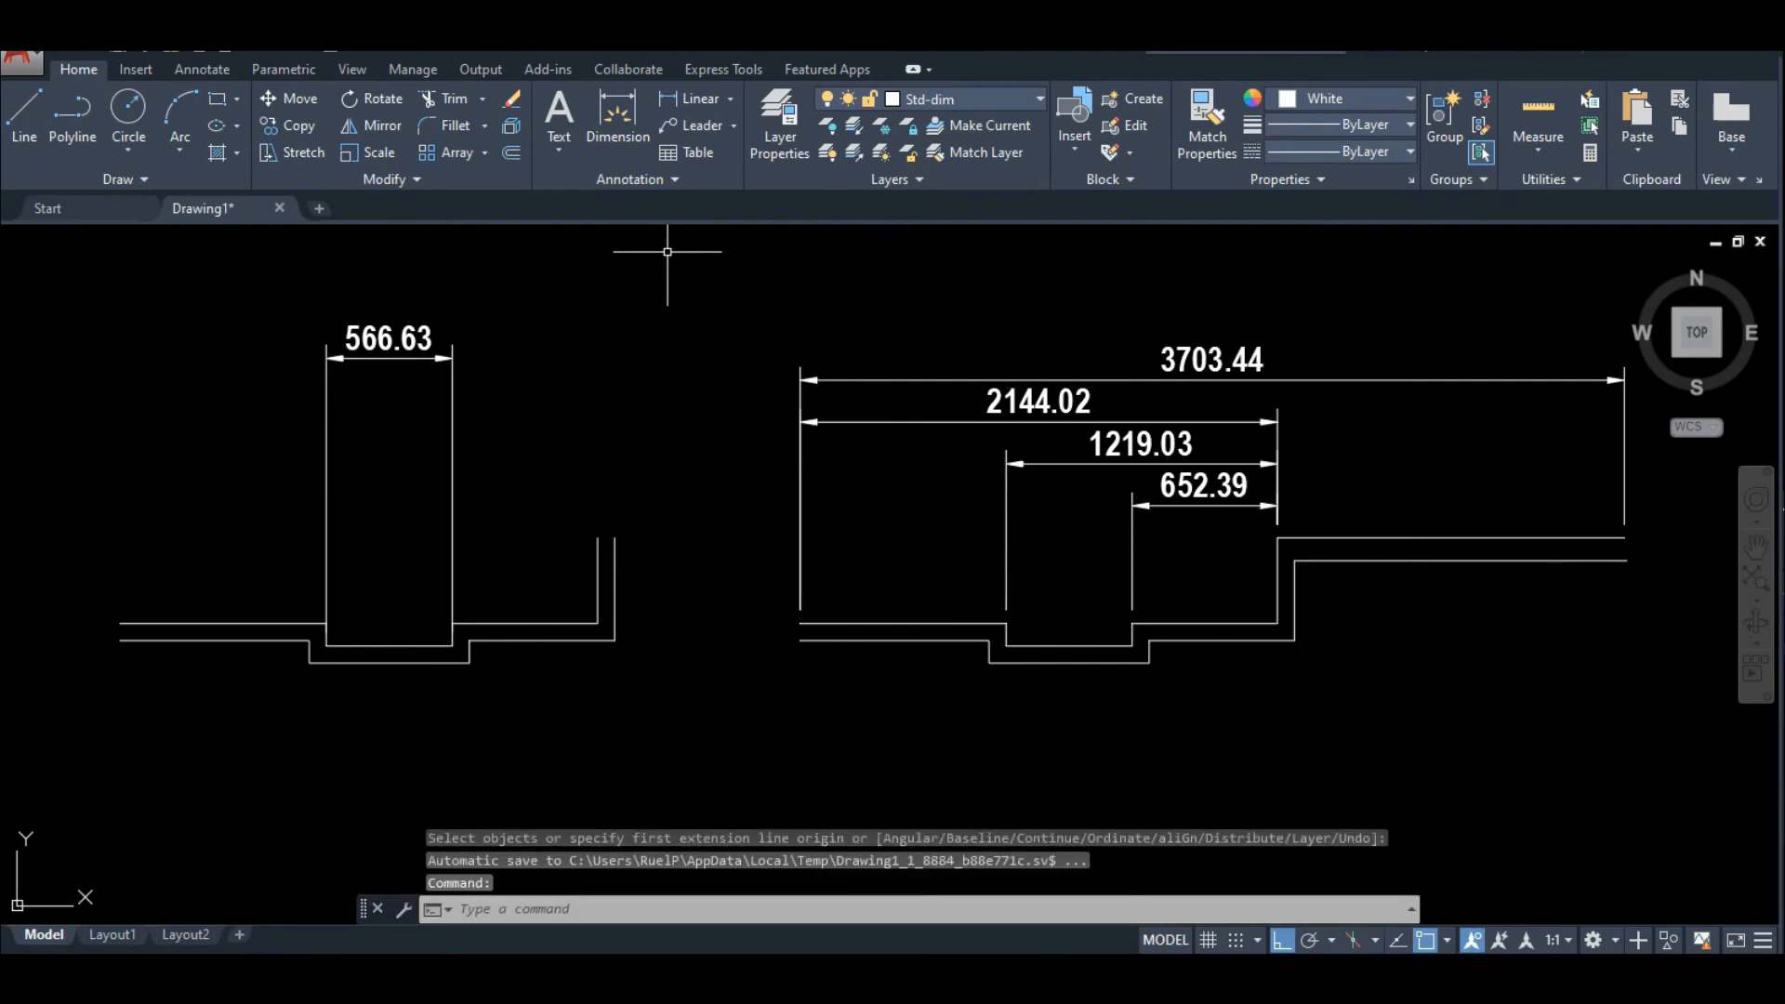
- Check the vertical spacing between neighbouring dimension lines in the four-dimension stack using temporary linear dimensions, cancelling each one
{"action": "left_click", "coordinate": [683, 101]}
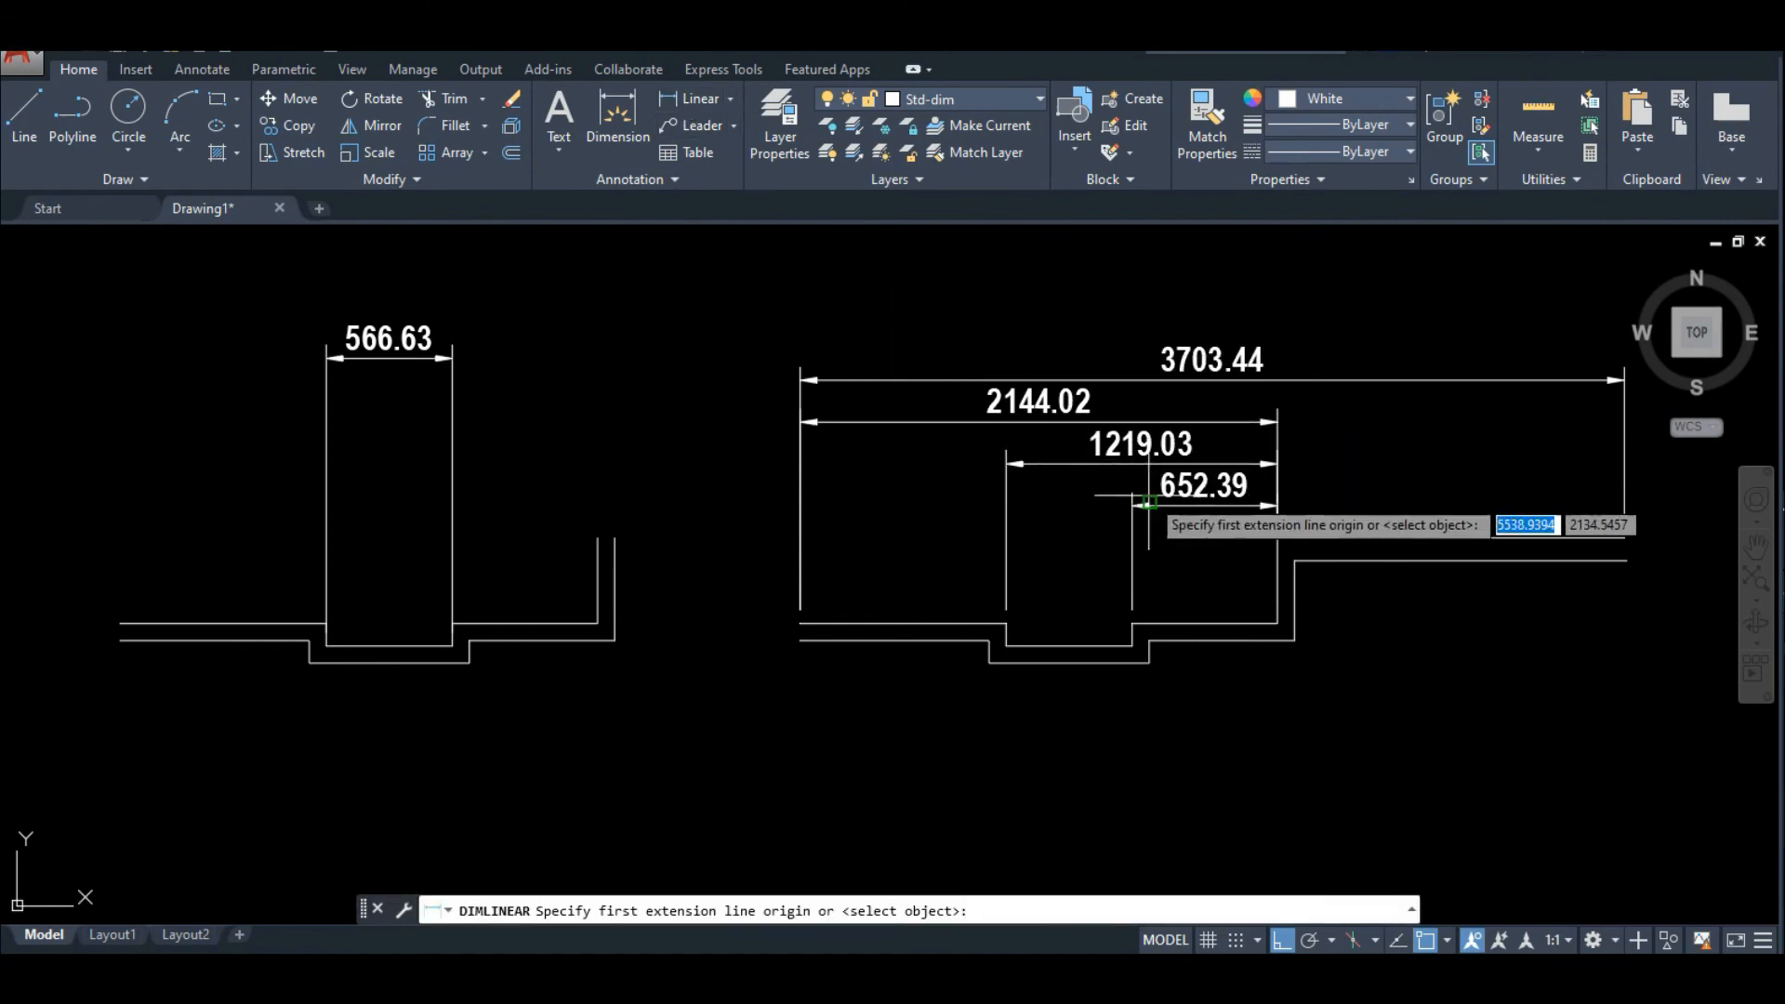
{"action": "left_click", "coordinate": [1205, 508]}
{"action": "left_click", "coordinate": [1206, 463]}
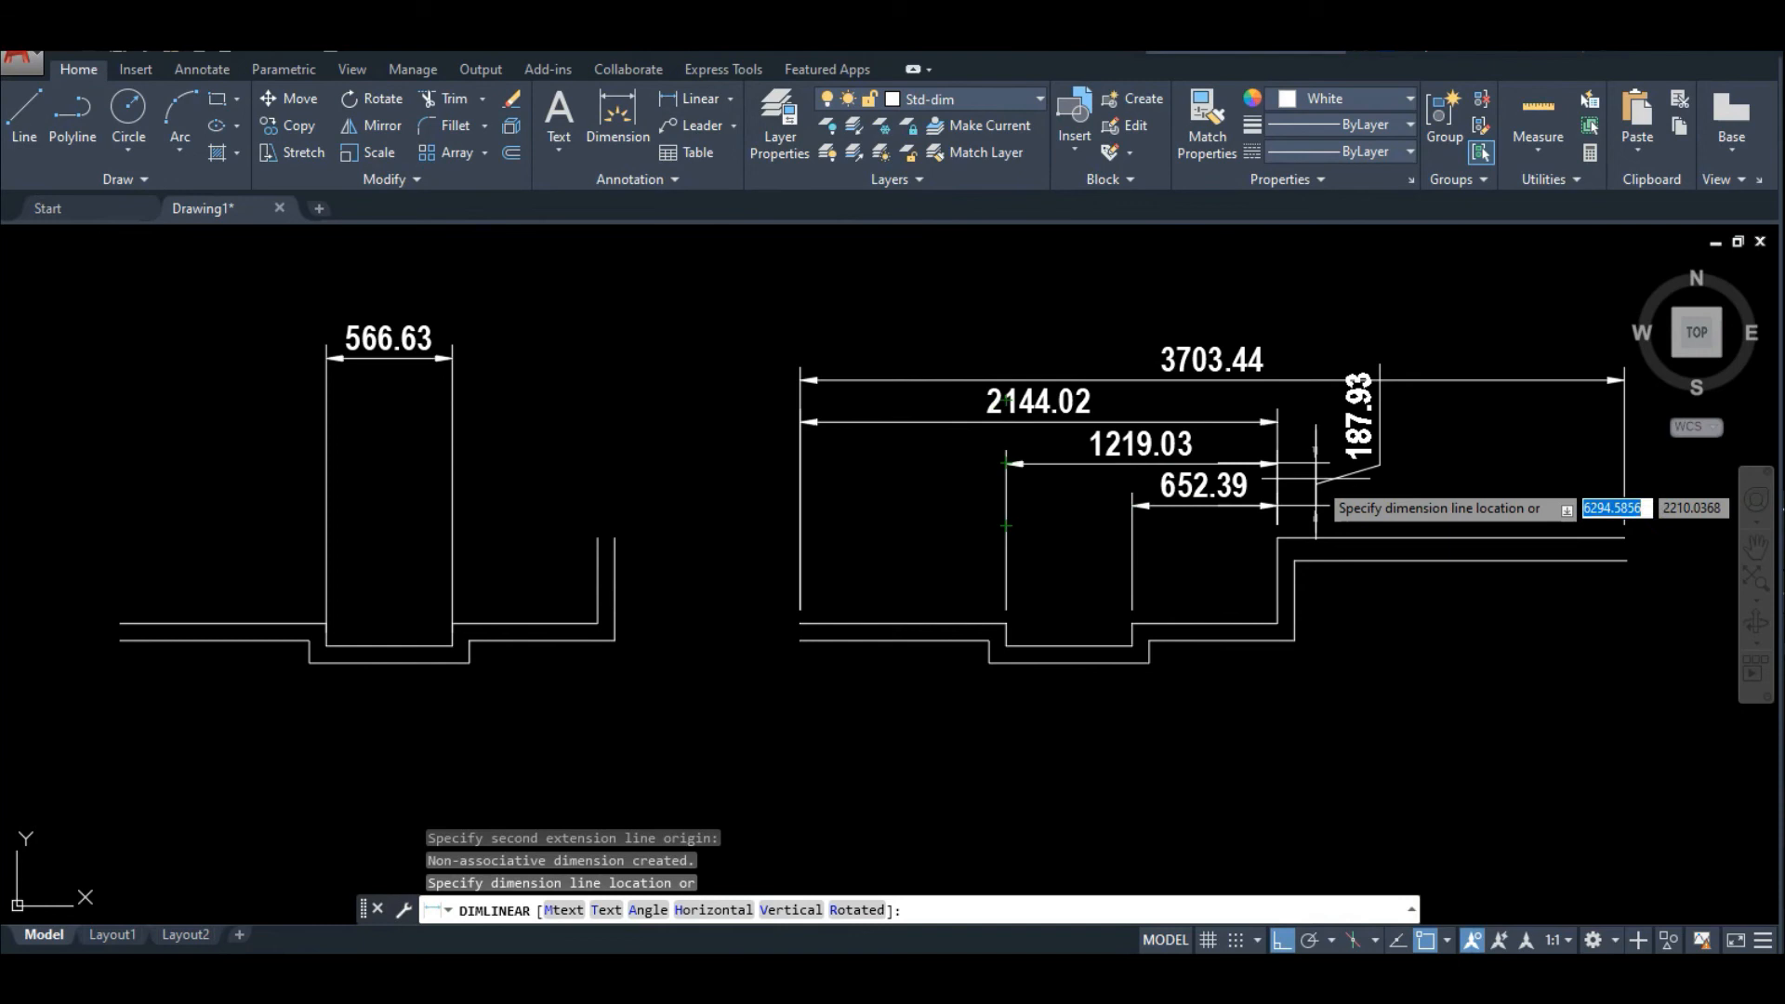
{"action": "key", "text": "Escape"}
{"action": "key", "text": "Return"}
{"action": "left_click", "coordinate": [1238, 424]}
{"action": "left_click", "coordinate": [1277, 410]}
{"action": "key", "text": "Escape"}
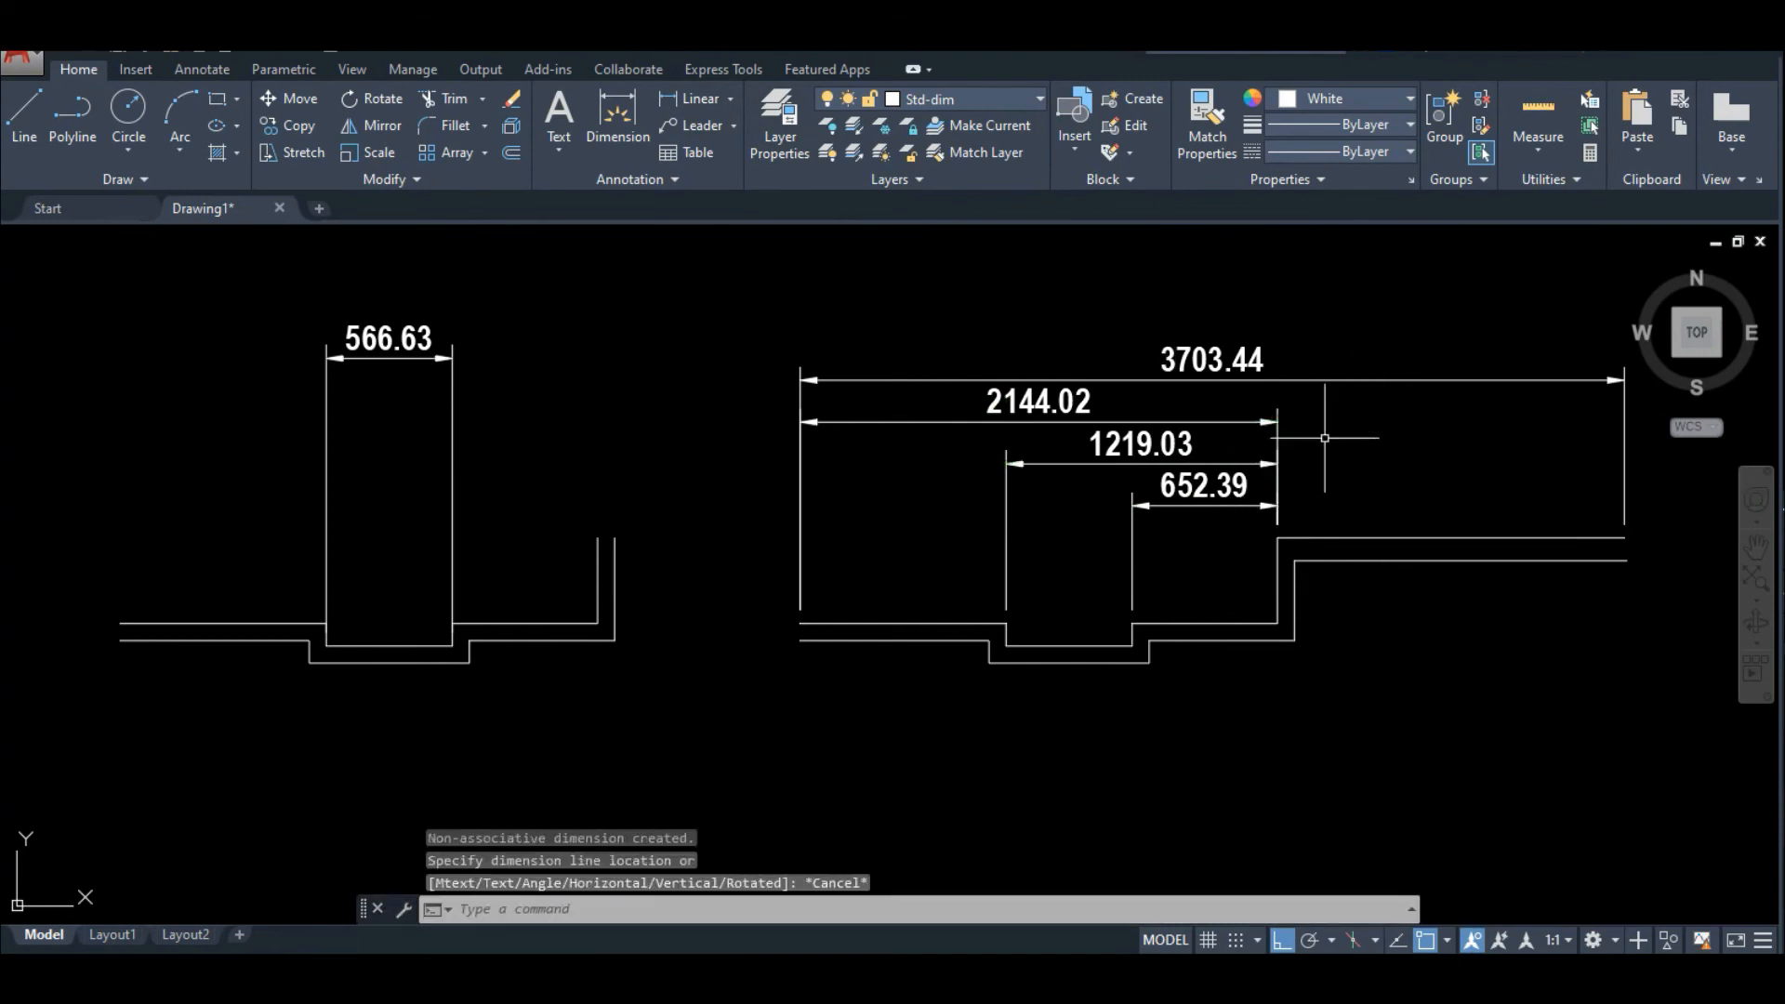
{"action": "key", "text": "Return"}
{"action": "left_click", "coordinate": [1222, 421]}
{"action": "left_click", "coordinate": [1222, 380]}
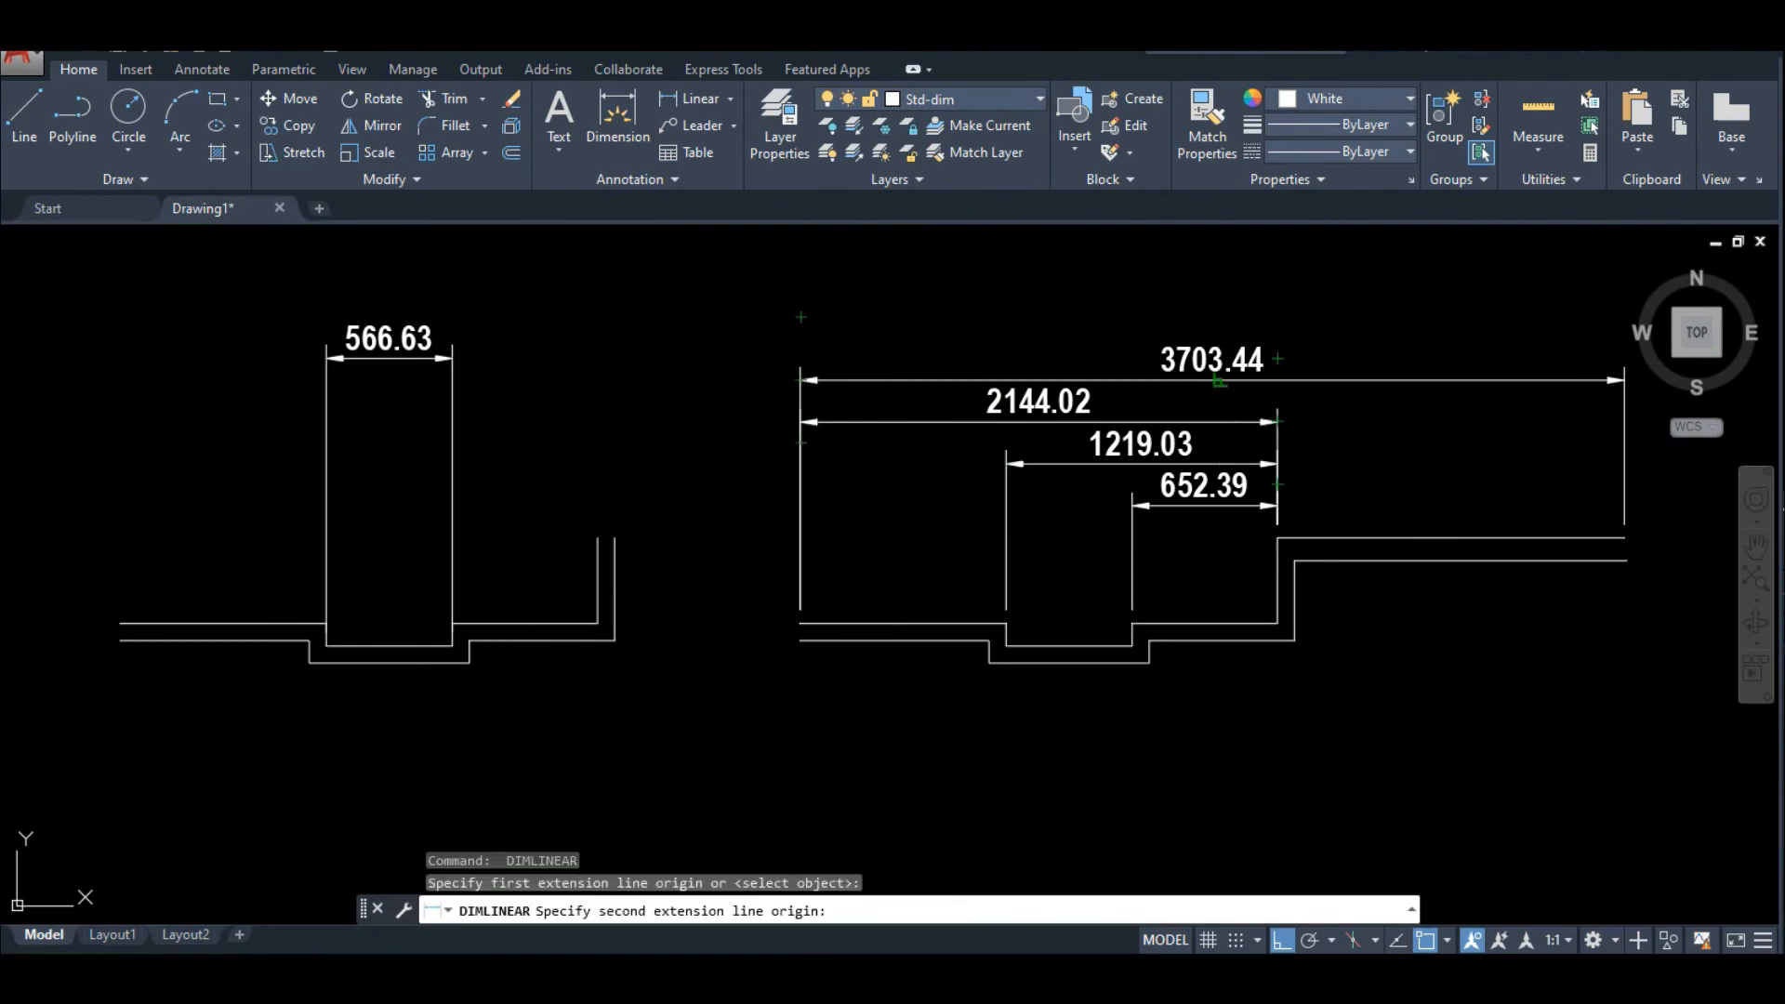
{"action": "key", "text": "Escape"}
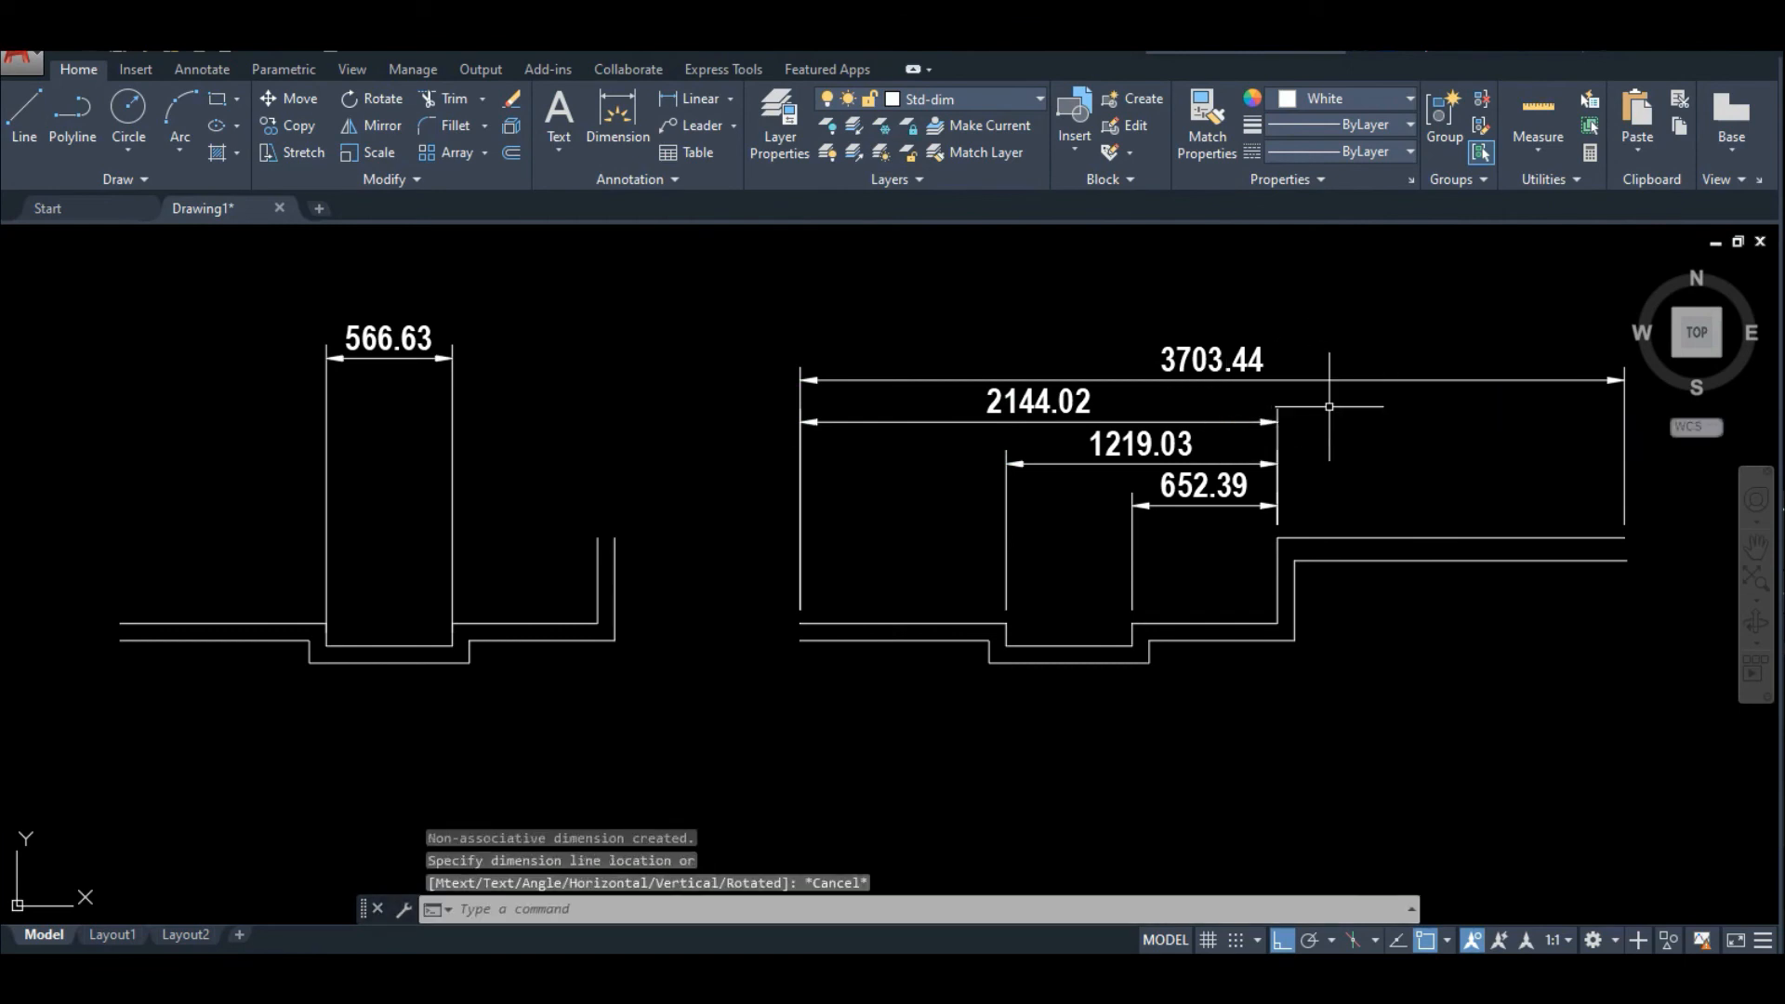